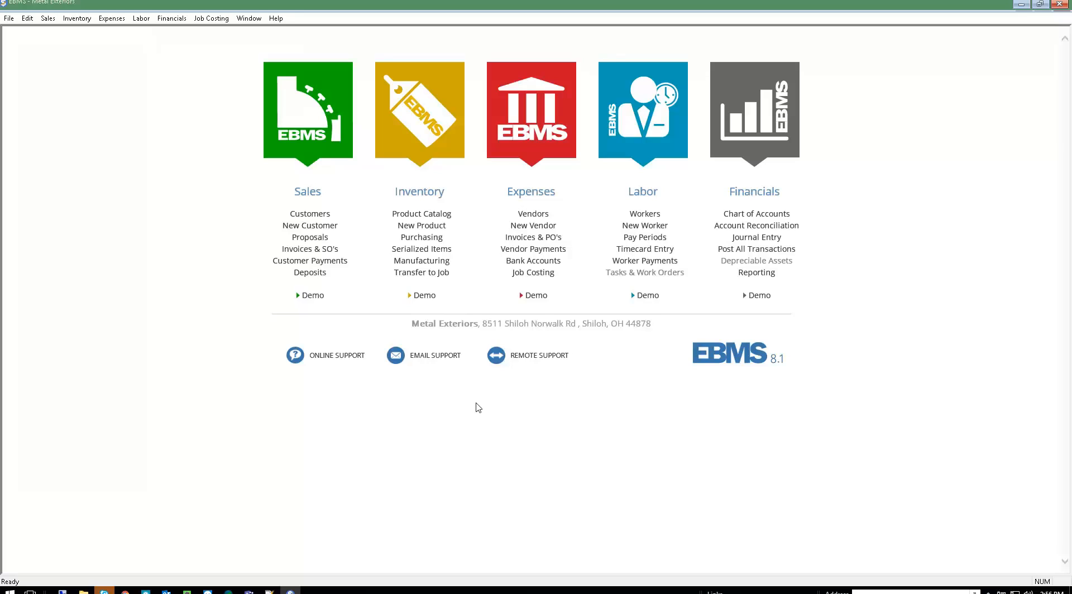
- Open product C129BK from the COIL folder of the product catalog and check its inventory classification
left_click(423, 147)
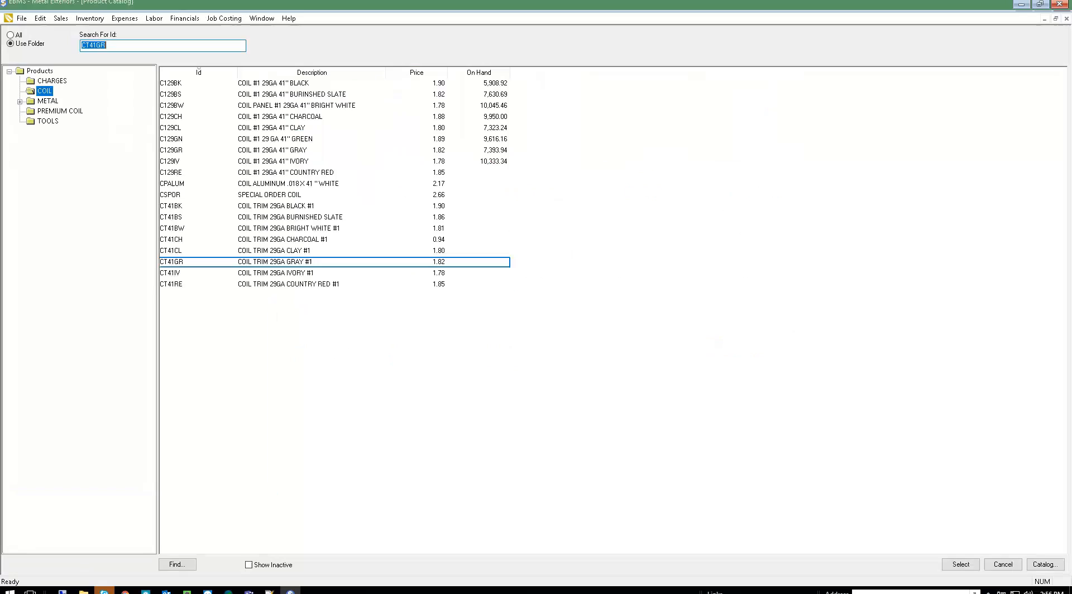
left_click(38, 93)
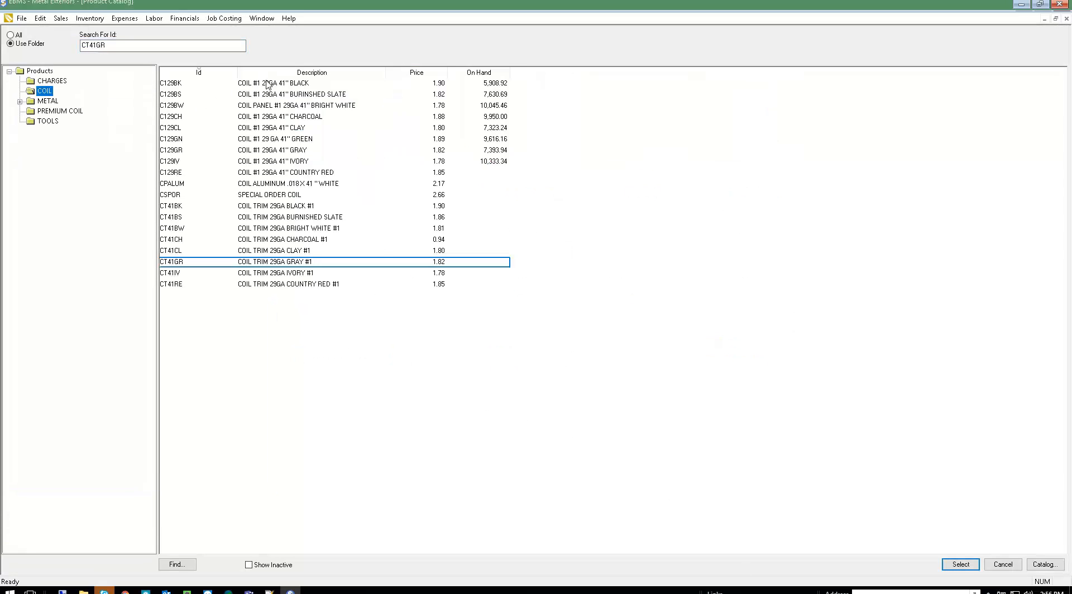
left_click(394, 84)
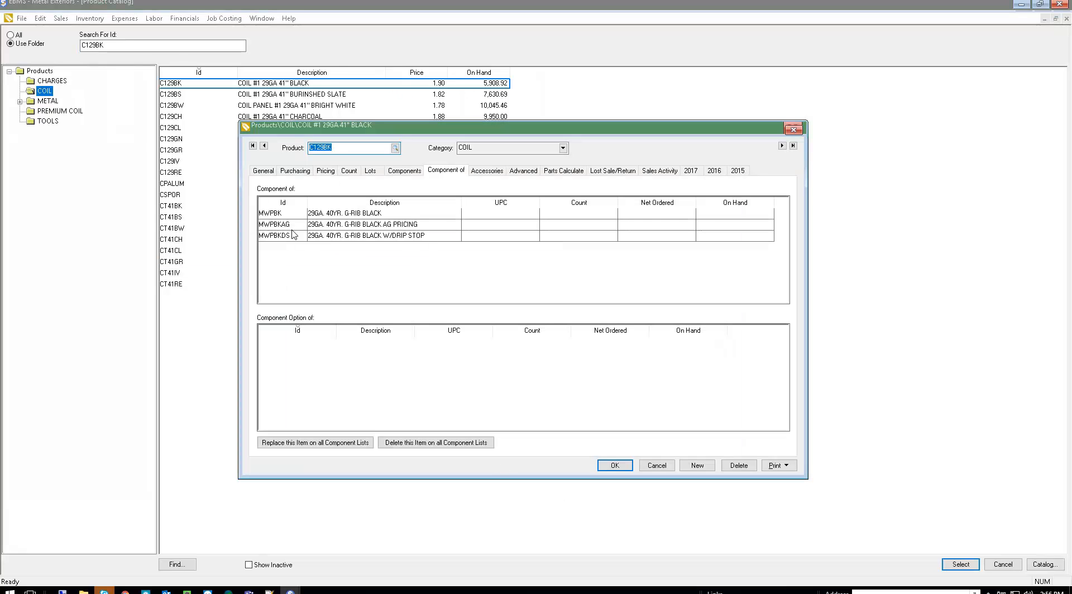
left_click(262, 171)
left_click_drag(382, 300, 291, 300)
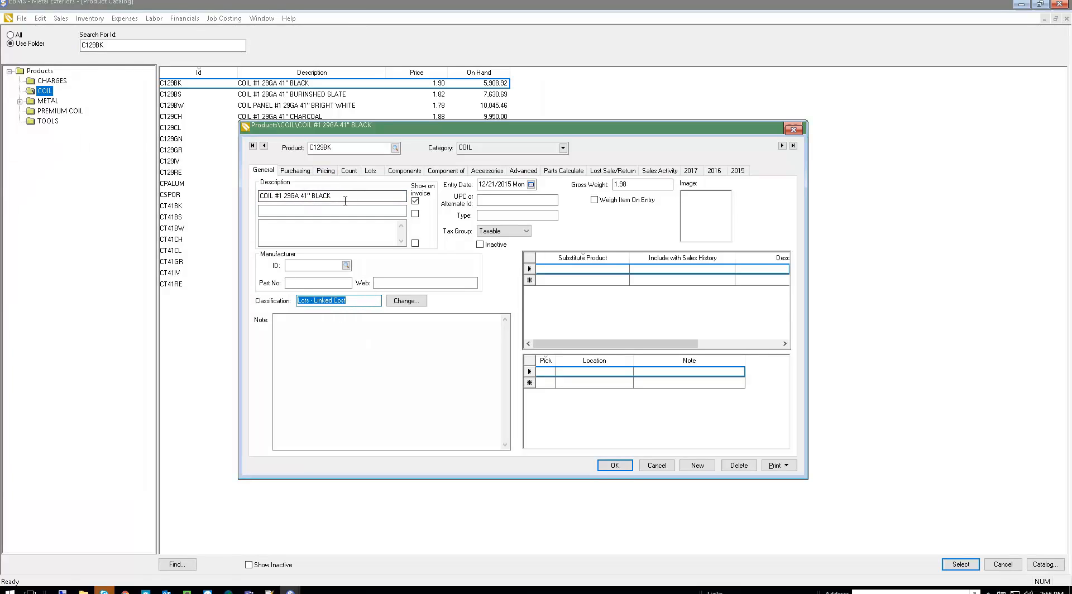
- View the lots of C129BK and open the history of lot 0GVKKM
left_click(370, 171)
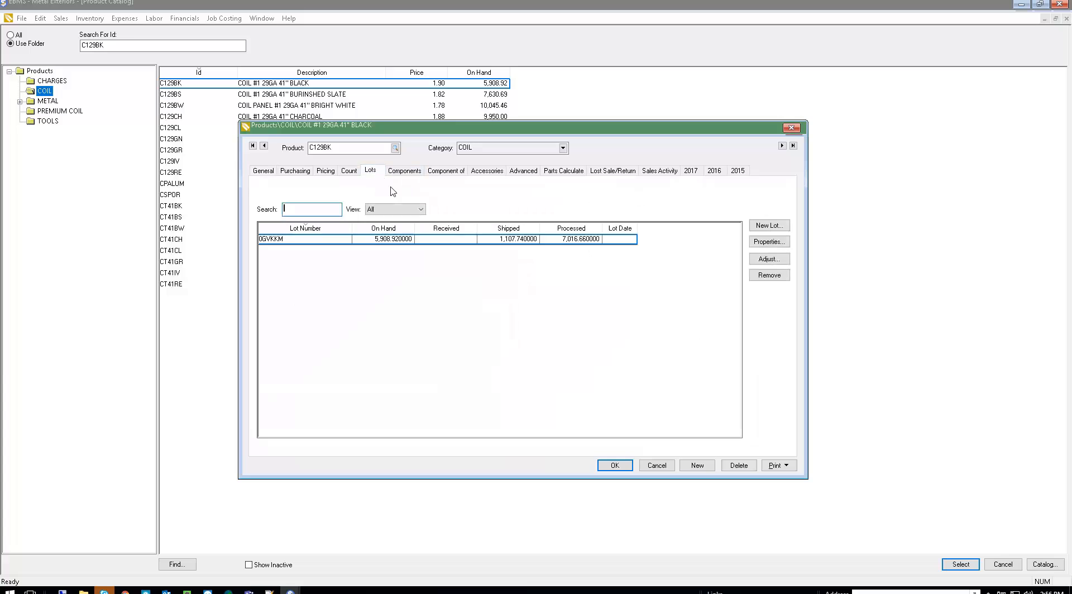
left_click(336, 246)
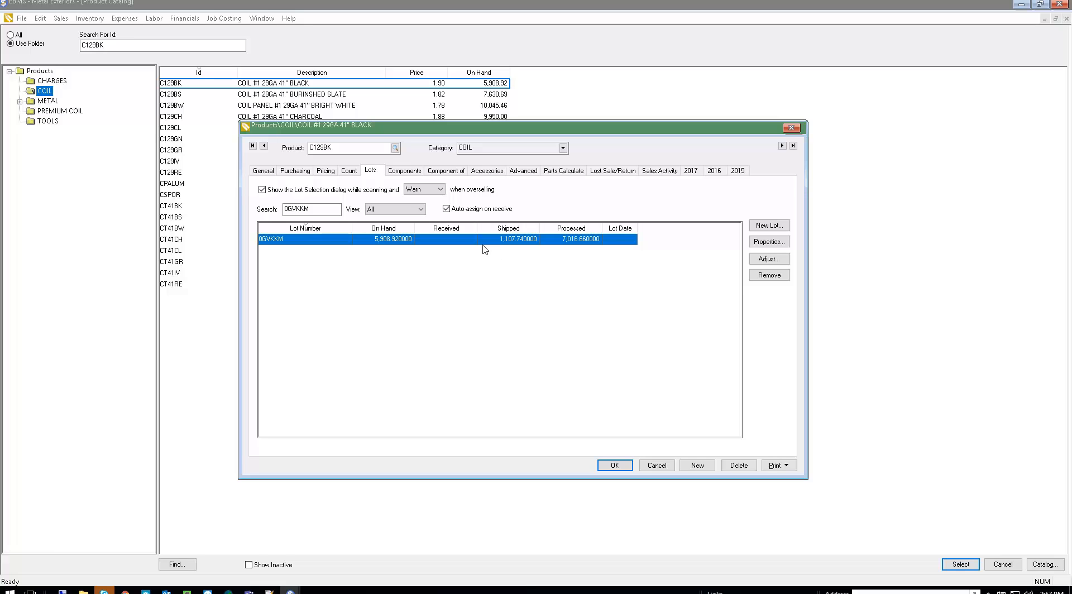
double_click(430, 244)
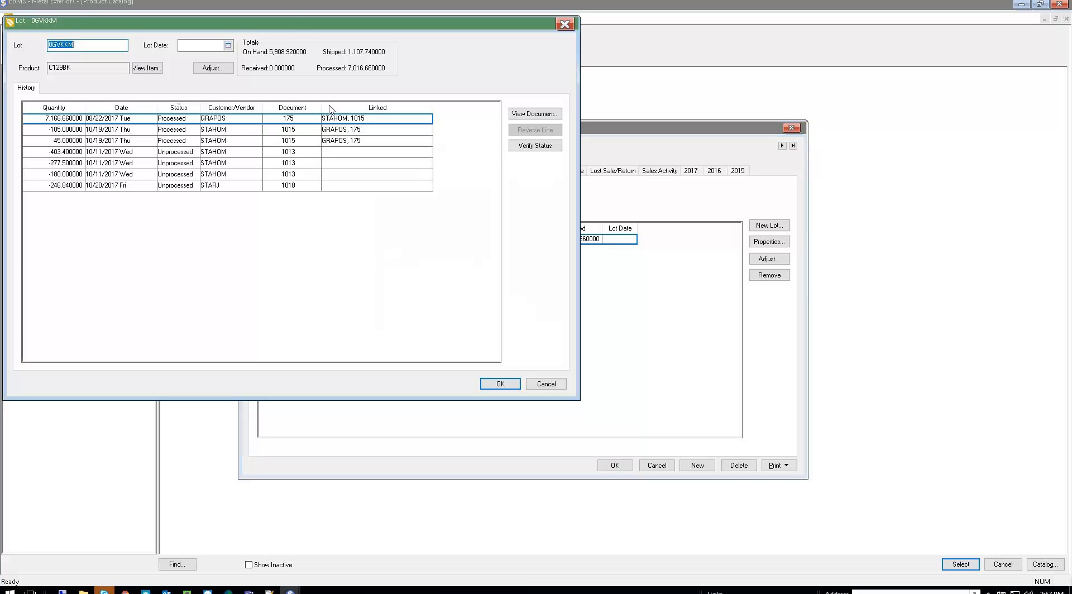
left_click_drag(291, 26, 511, 113)
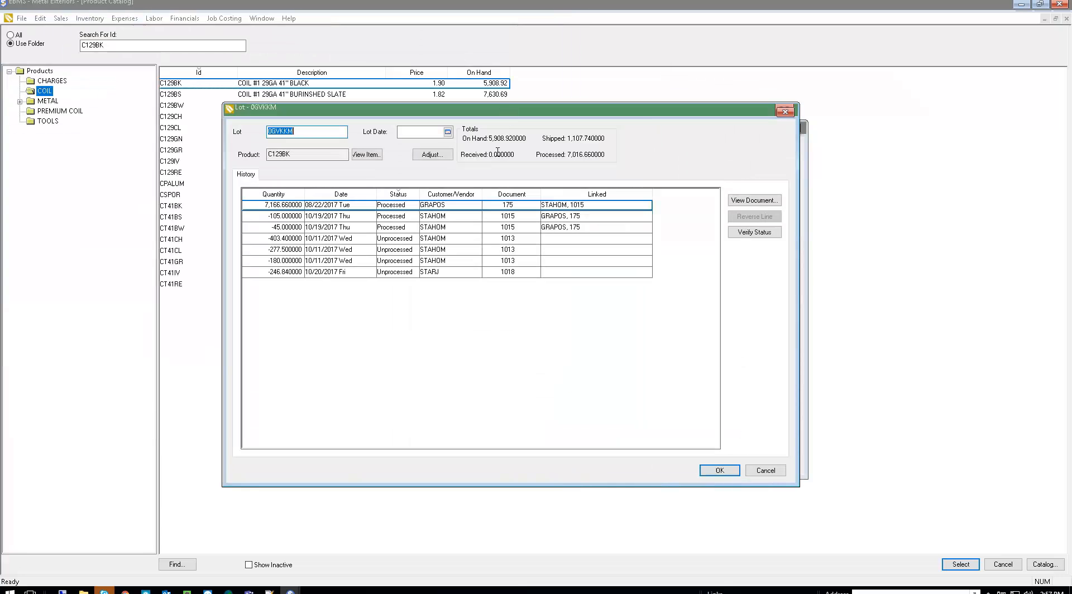
- Try a quantity adjustment of 10 on lot 0GVKKM, cancel it, and close the lot and product windows
left_click(430, 157)
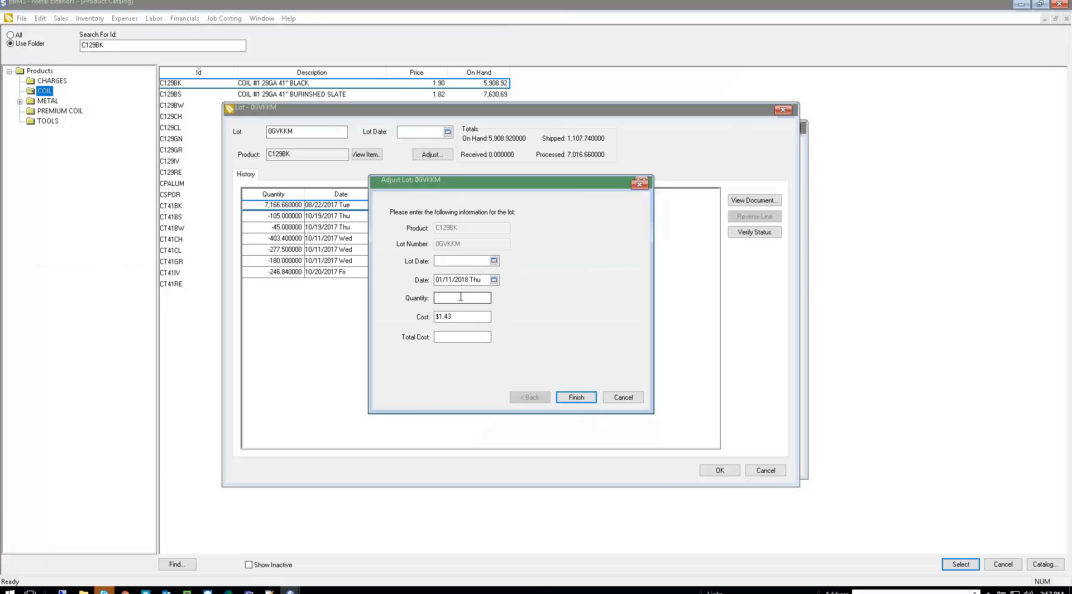
left_click(460, 297)
type("10")
left_click(460, 336)
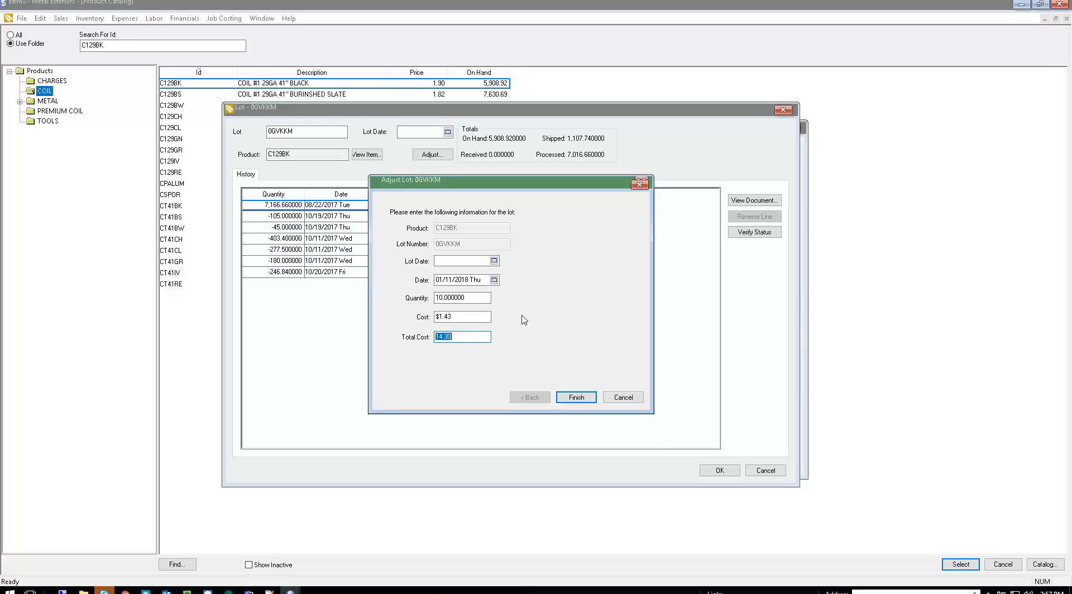
left_click(486, 297)
left_click(612, 394)
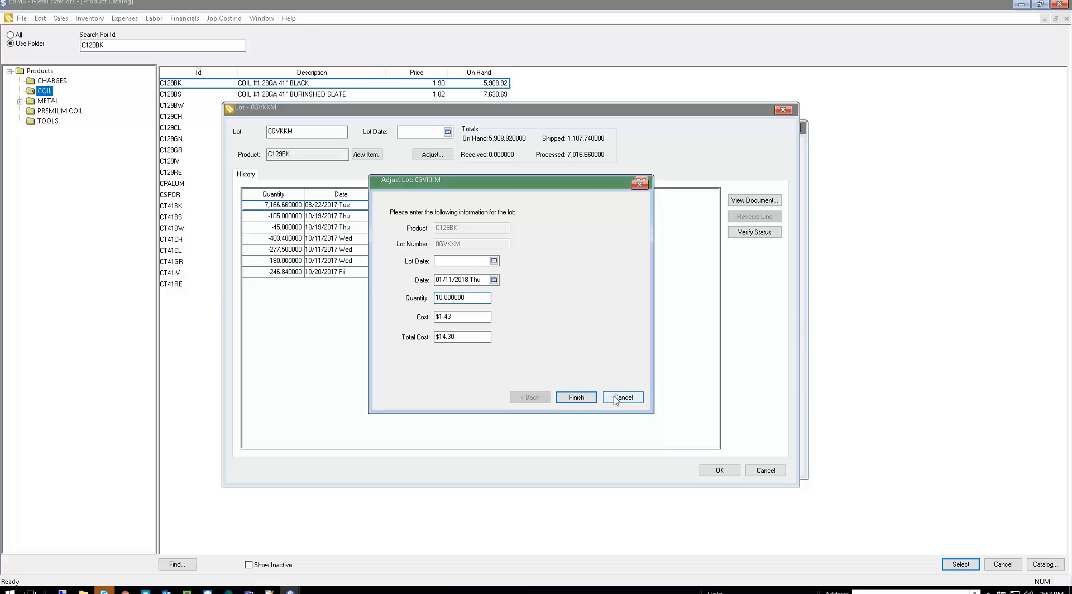
left_click(719, 470)
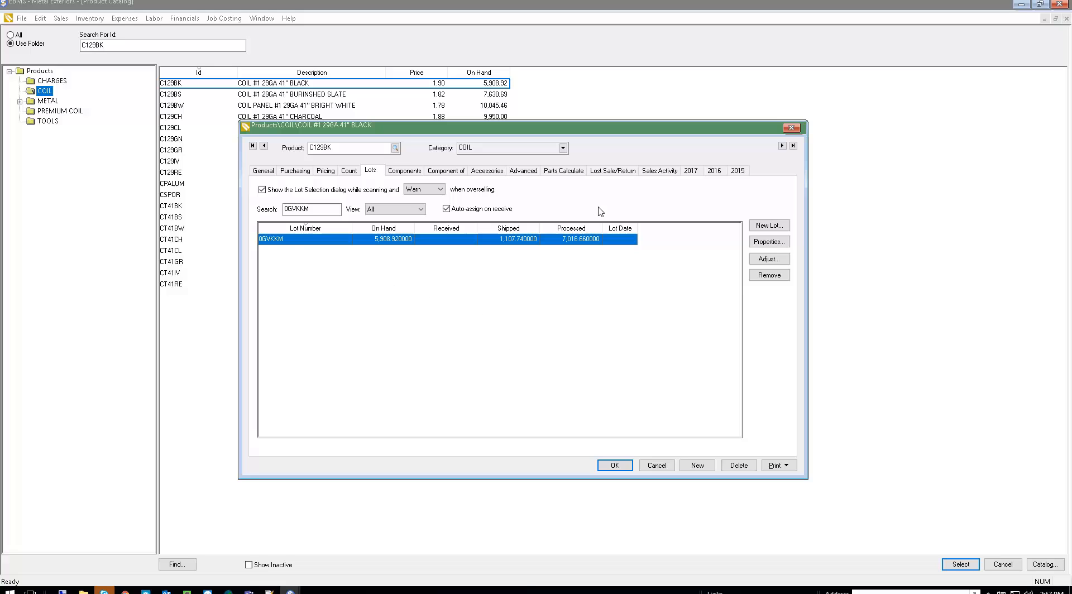
left_click(792, 128)
- Review the Invoices and S.O.s preferences in the sales options, including lot selection on item entry, without changing them
left_click(60, 20)
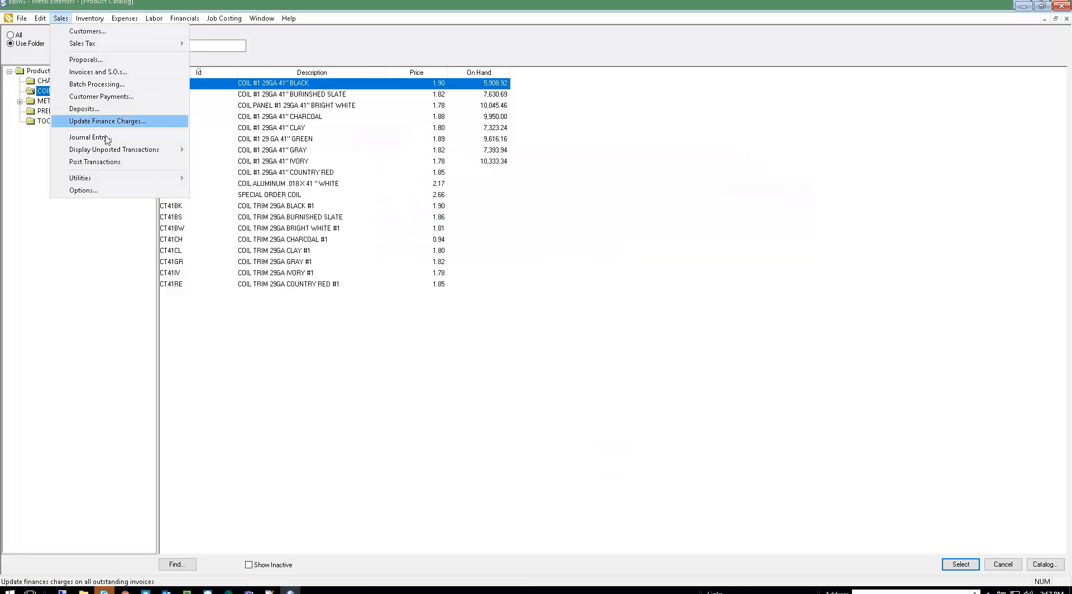
left_click(103, 191)
left_click(90, 49)
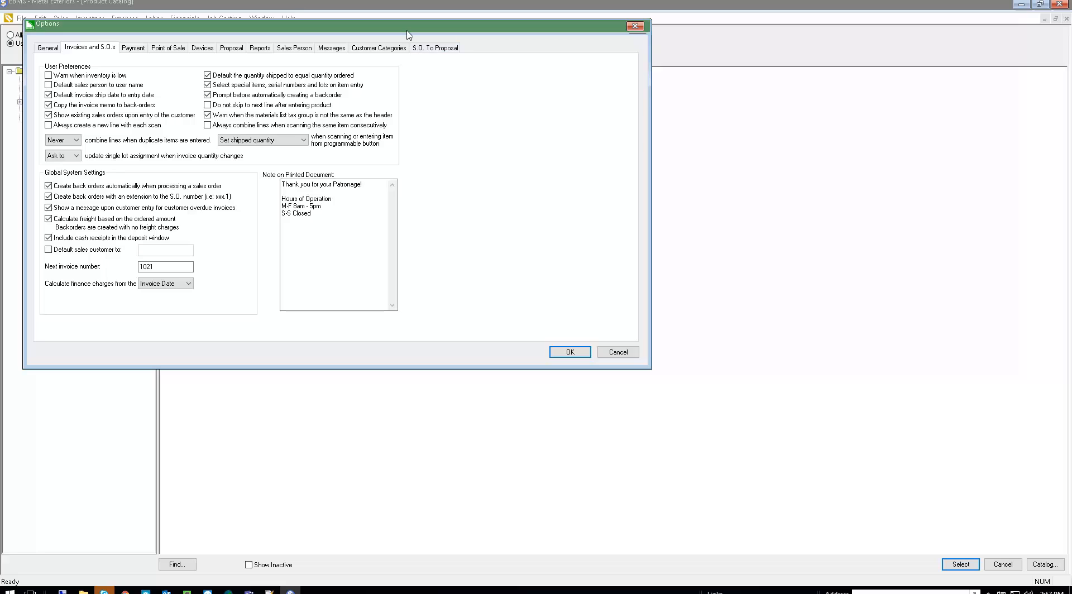
left_click_drag(409, 31, 607, 163)
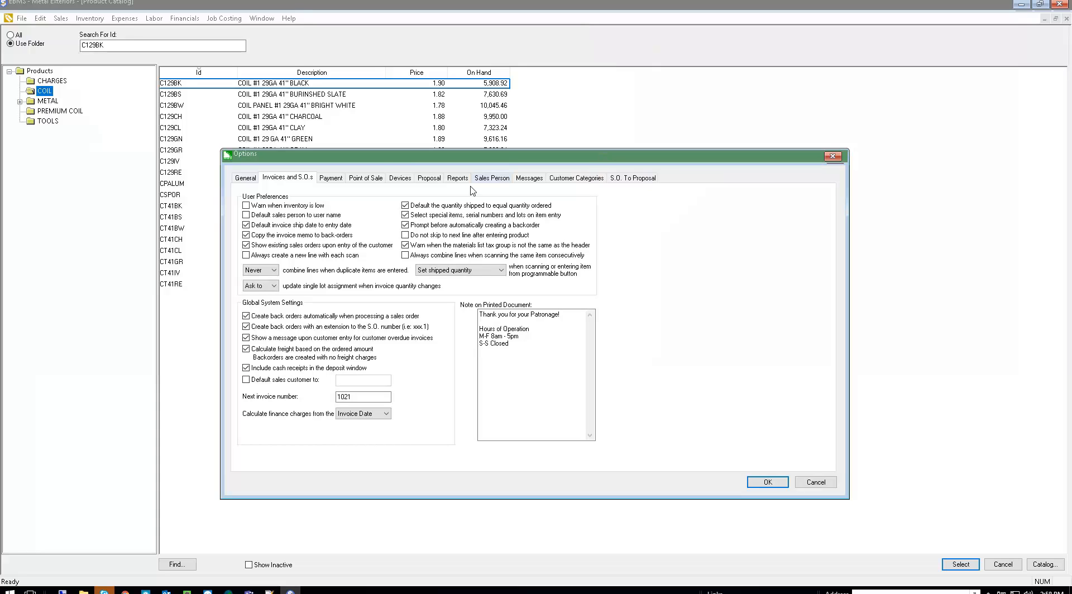
key("Escape")
- Copy the ID of the plain black G-rib panel, MWPBK, from the products that use coil C129BK, and close the catalog
double_click(261, 87)
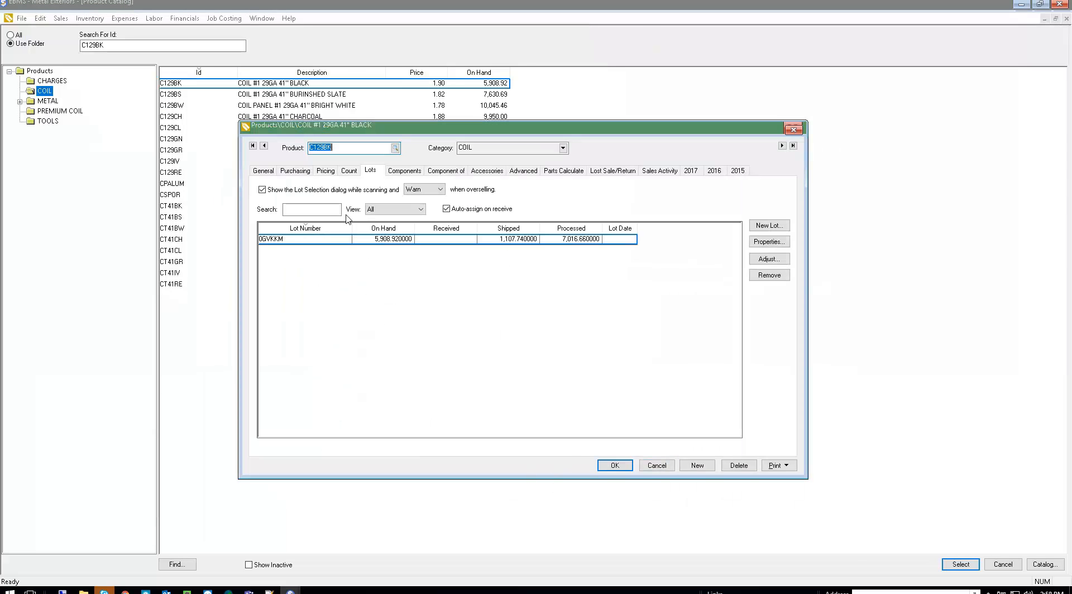
left_click(444, 170)
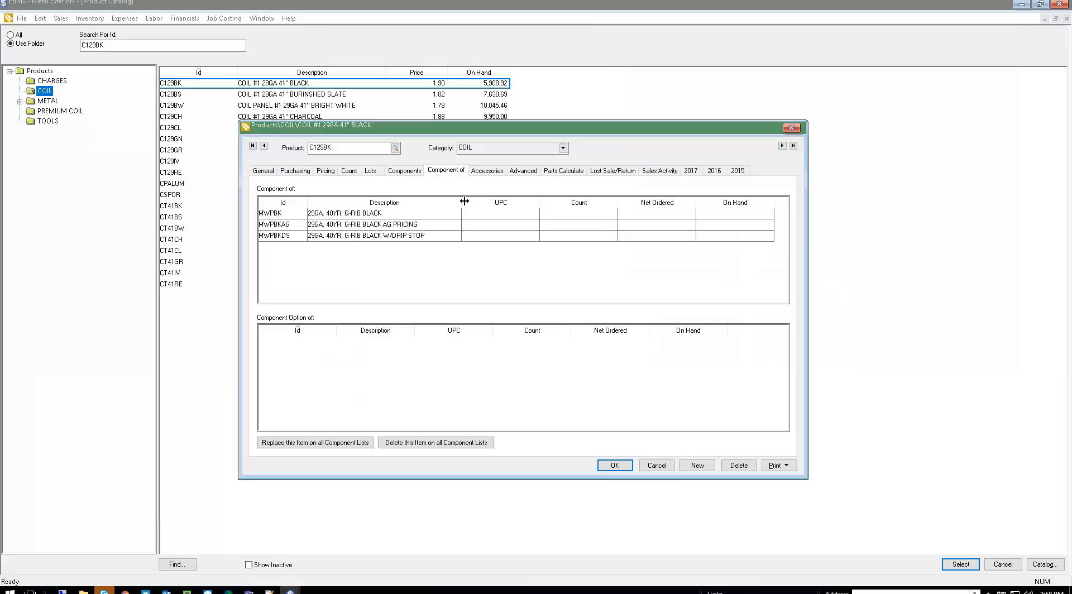
left_click(287, 216)
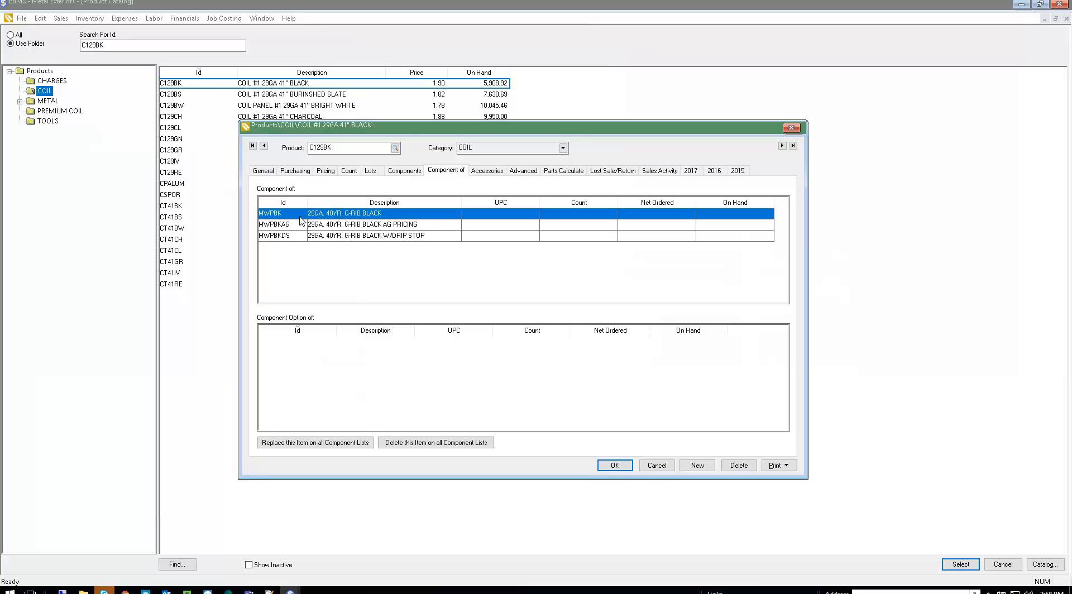
double_click(300, 221)
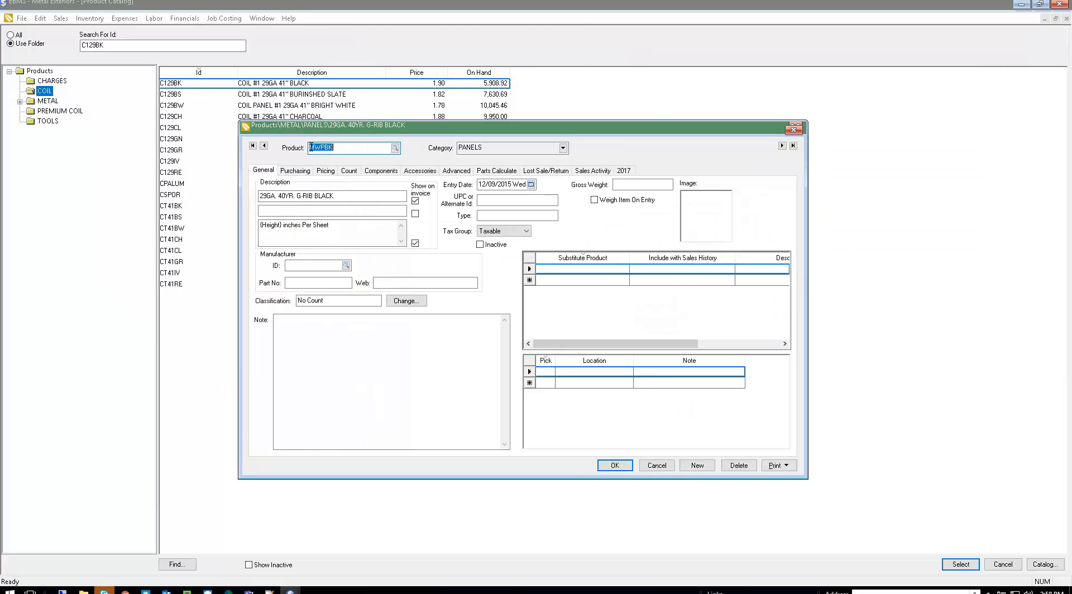
right_click(319, 148)
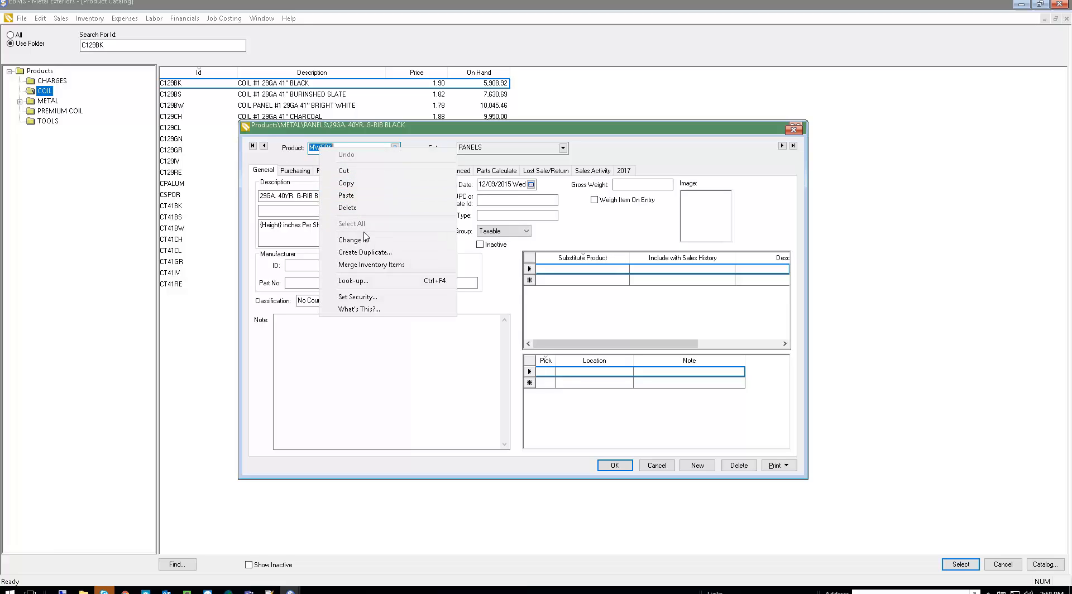
left_click(359, 187)
key("Escape")
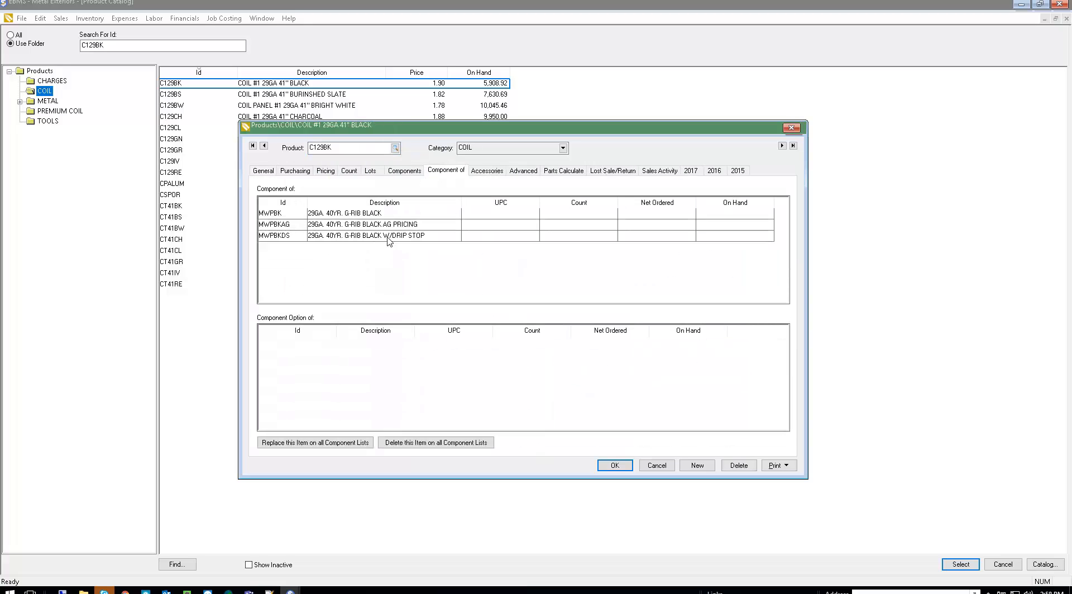
key("Escape")
left_click(356, 208)
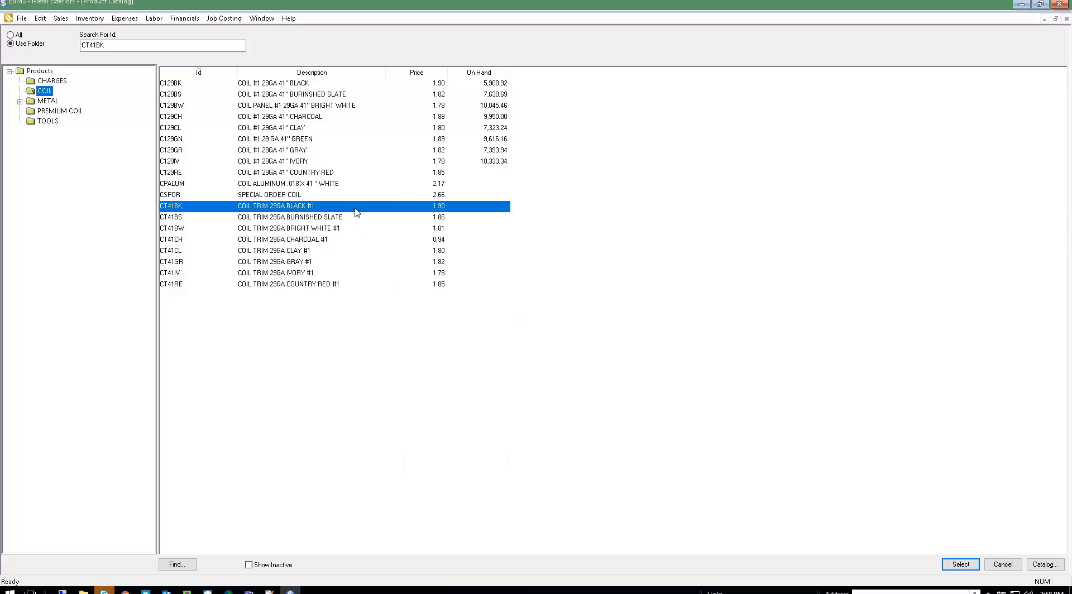
key("Escape")
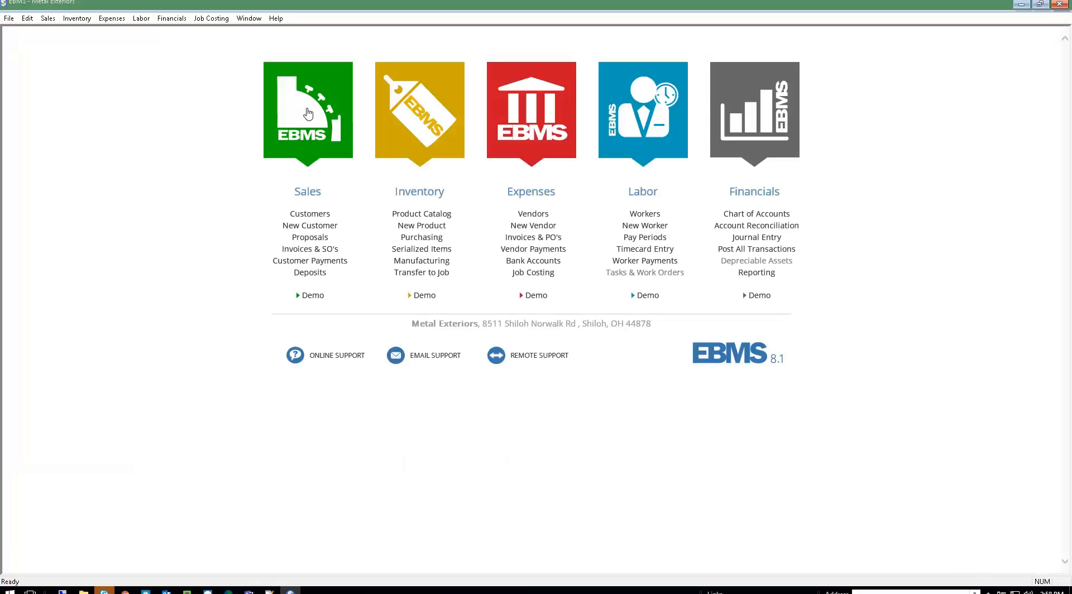
- Start a new sales order for STARR J CONSTRUCTION without selecting one of the existing sales orders
left_click(307, 114)
left_click(98, 34)
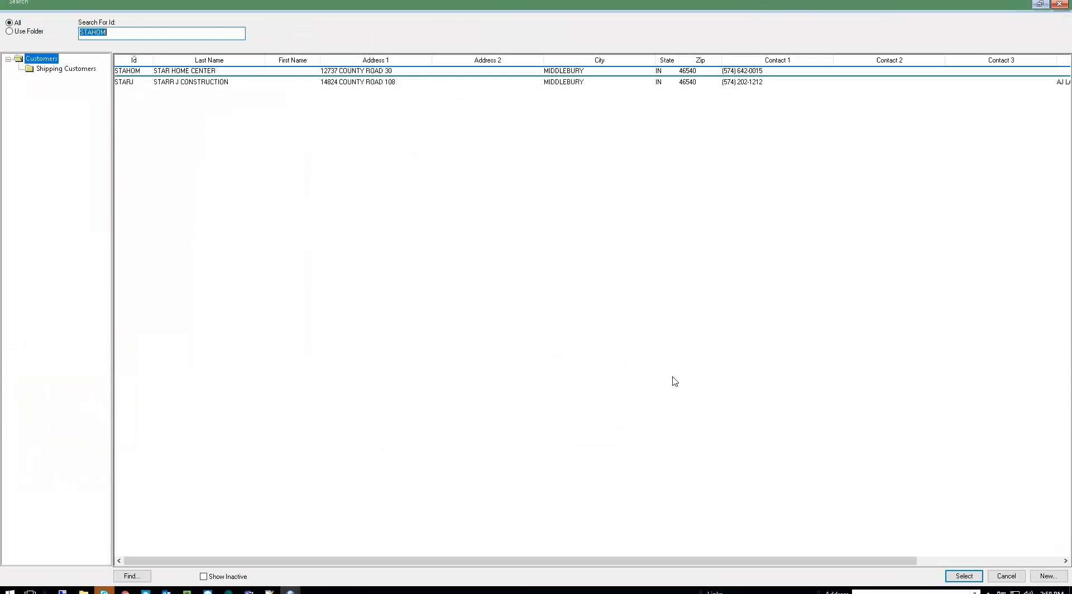
double_click(221, 83)
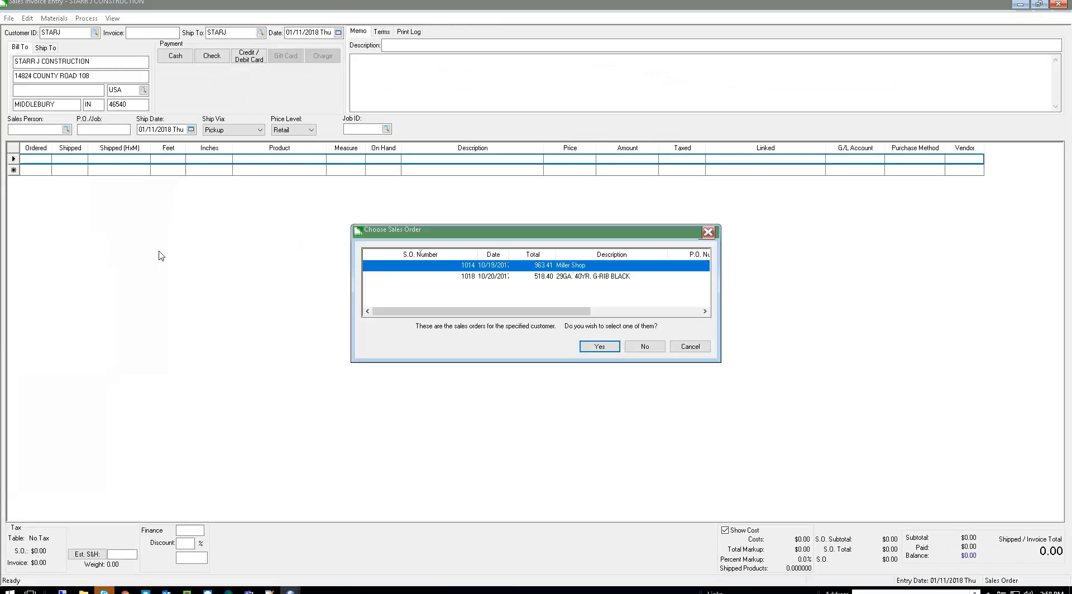
left_click(645, 347)
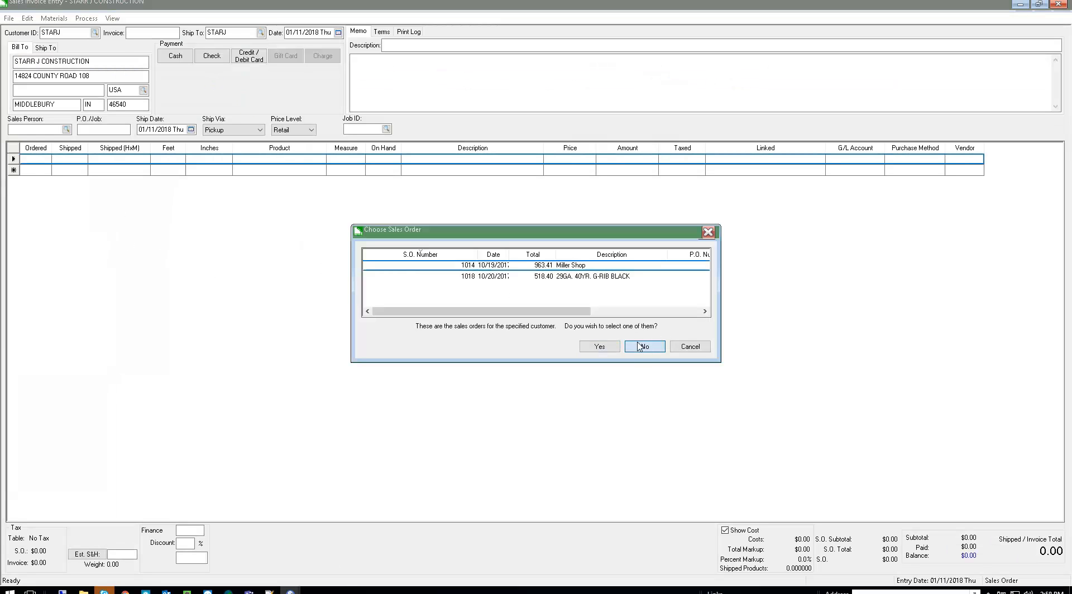
- Add an order line for 10 MWPBK panels at 14 feet 6 inches each
left_click(27, 160)
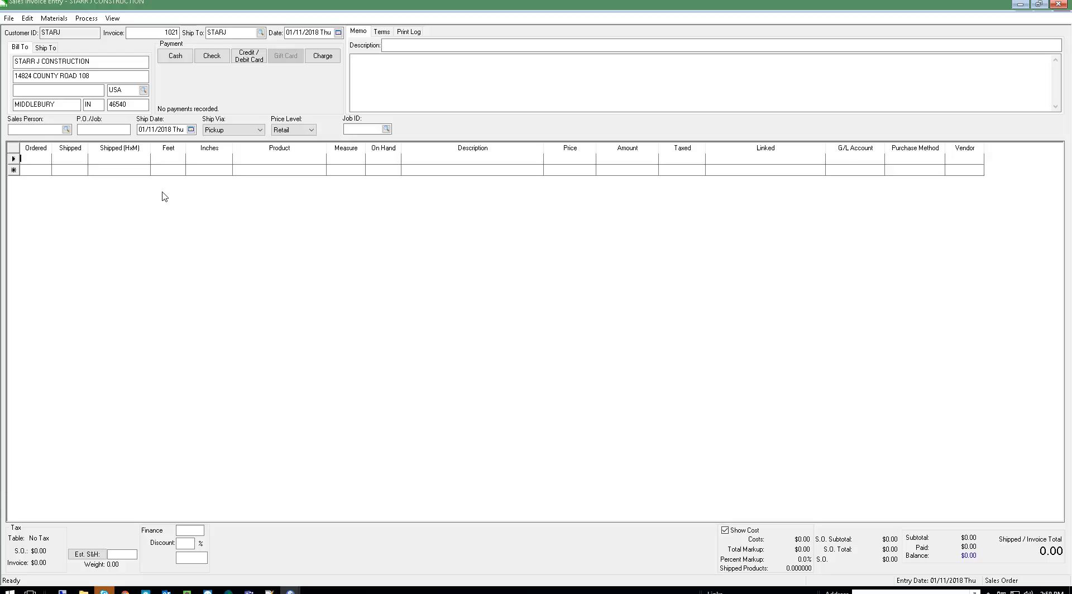
type("1")
key("Tab")
key("Tab")
key("Tab")
key("Tab")
type("MWPBK")
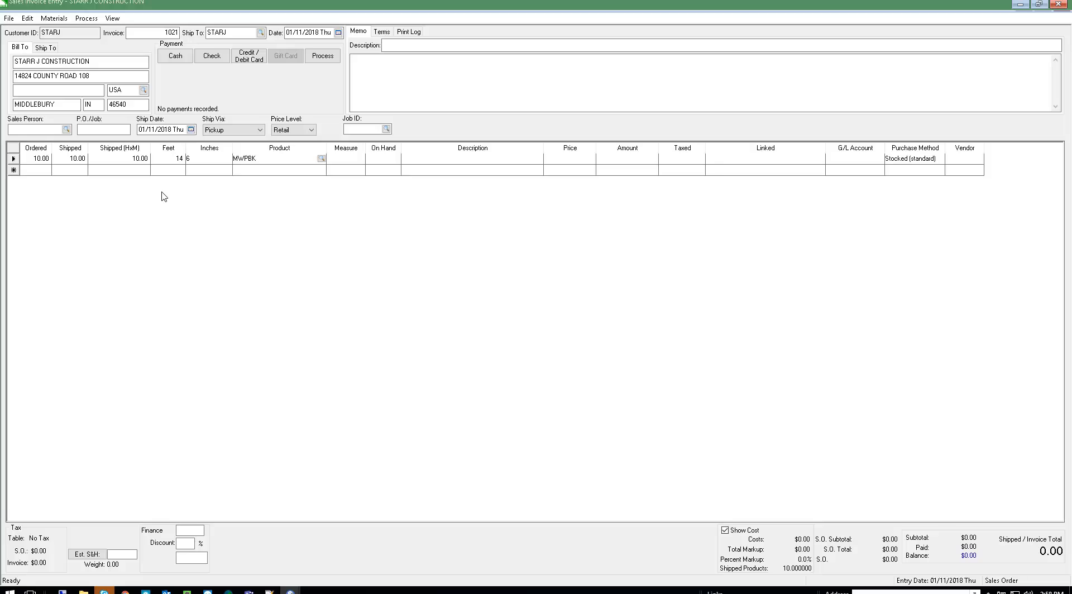
key("Return")
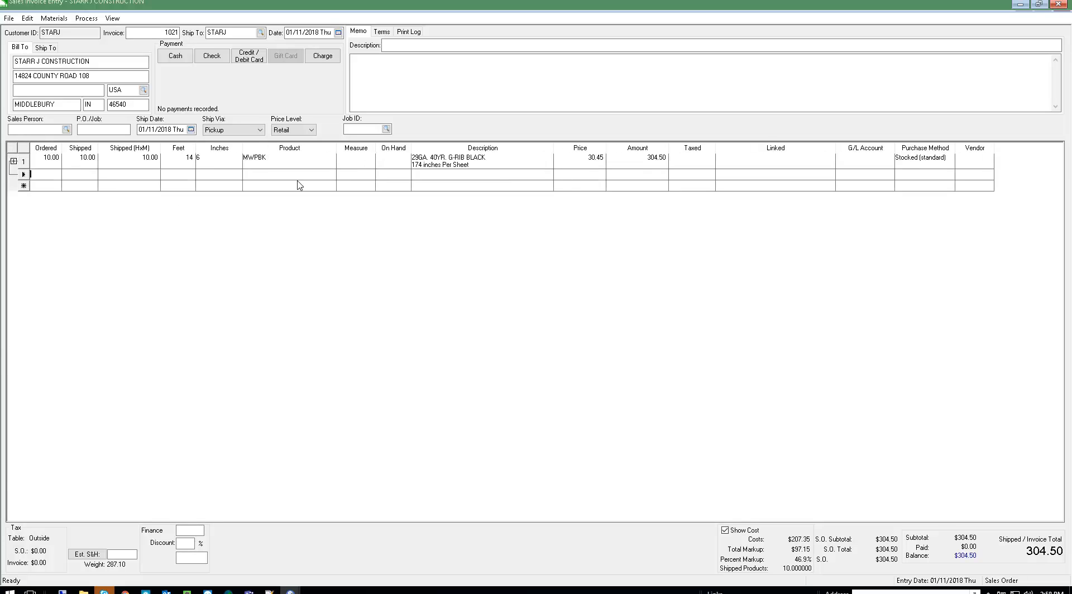
- Expand the MWPBK line's components, examine the lot selection for coil C129BK, and cancel without assigning a lot
left_click(13, 161)
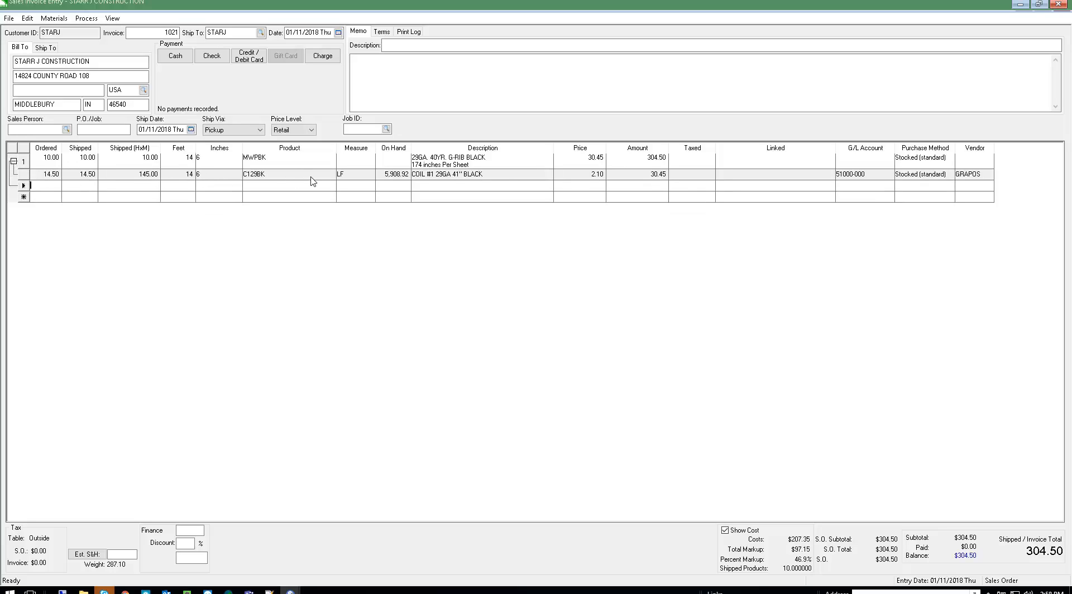
right_click(311, 177)
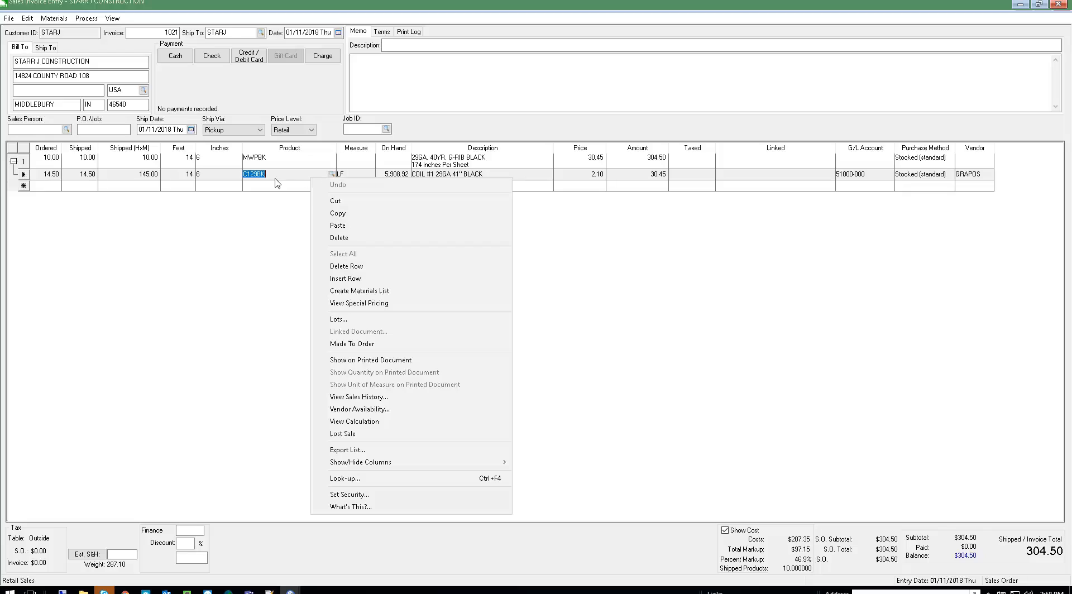
left_click(338, 319)
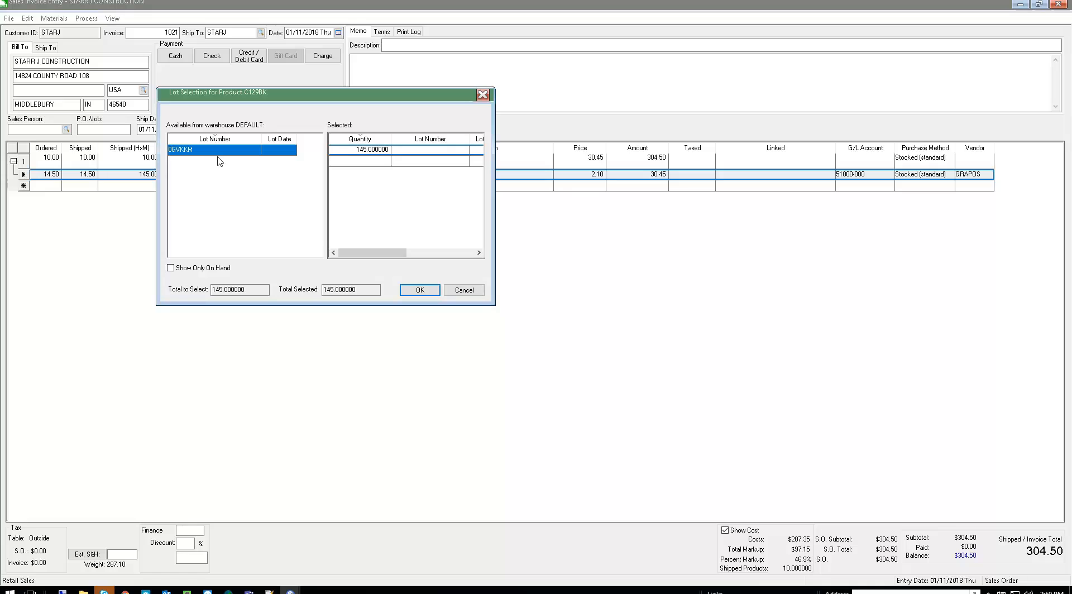
left_click(420, 290)
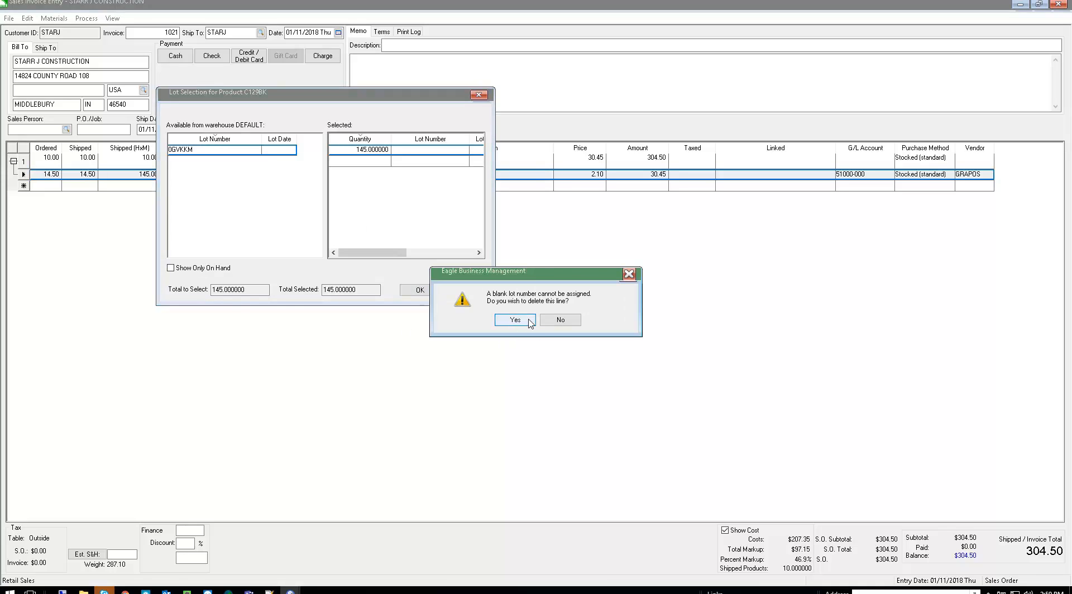
left_click(548, 322)
left_click(465, 290)
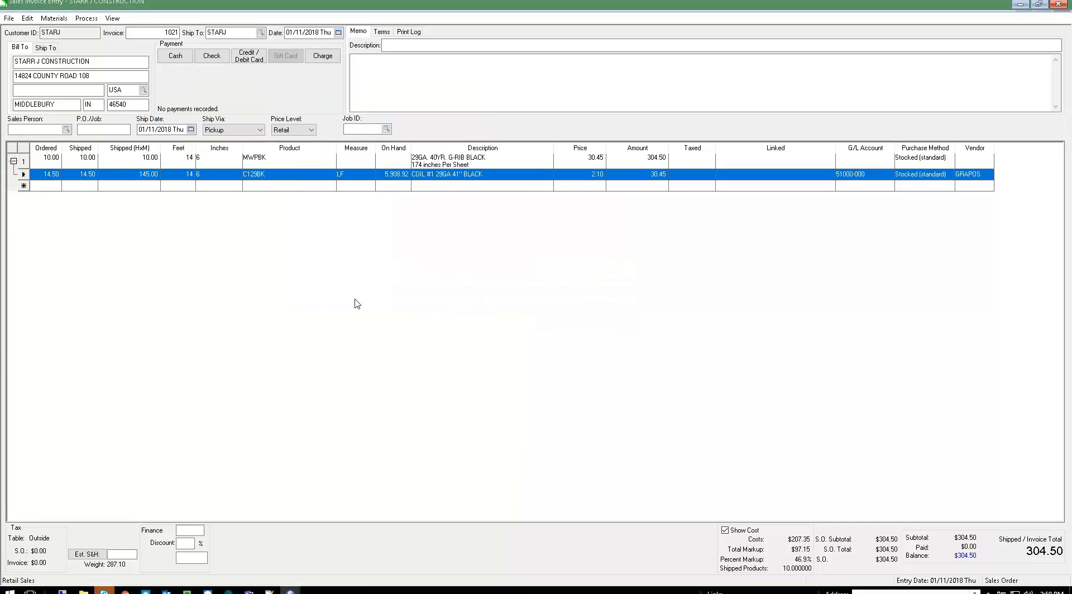
- Try to save the sales order with its current date
left_click(9, 18)
left_click(39, 68)
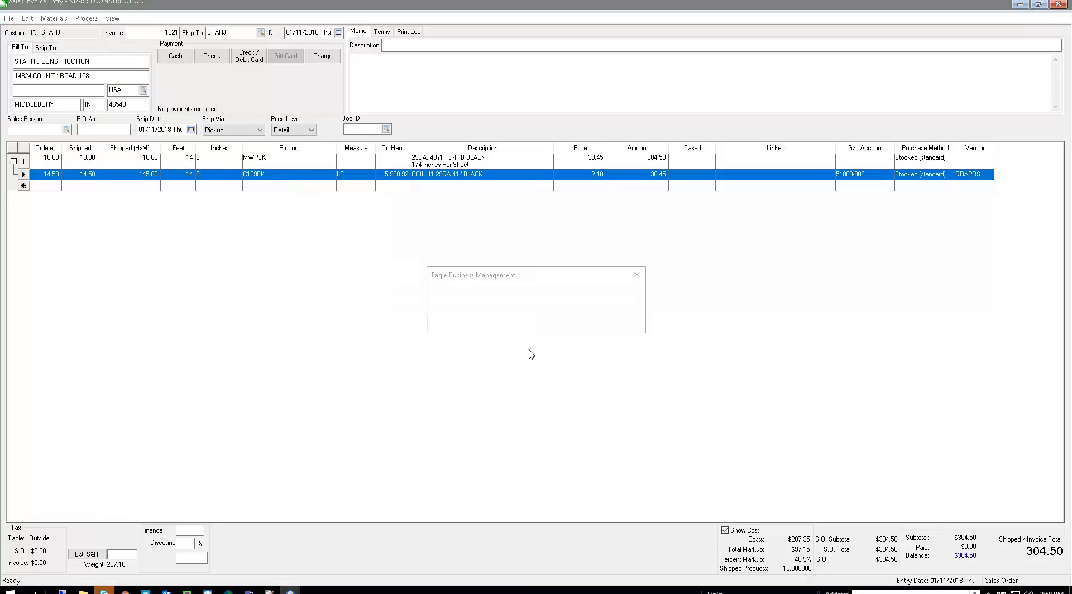
left_click(549, 320)
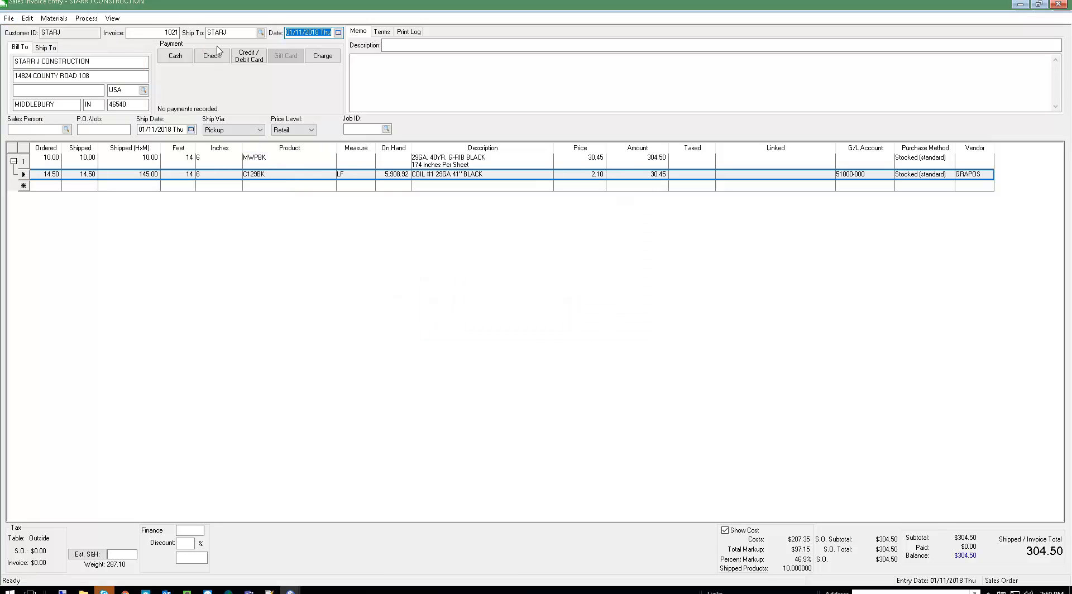
- Set the sales order's date to 12/12/2017
left_click(321, 33)
double_click(329, 32)
type("12/12/2017")
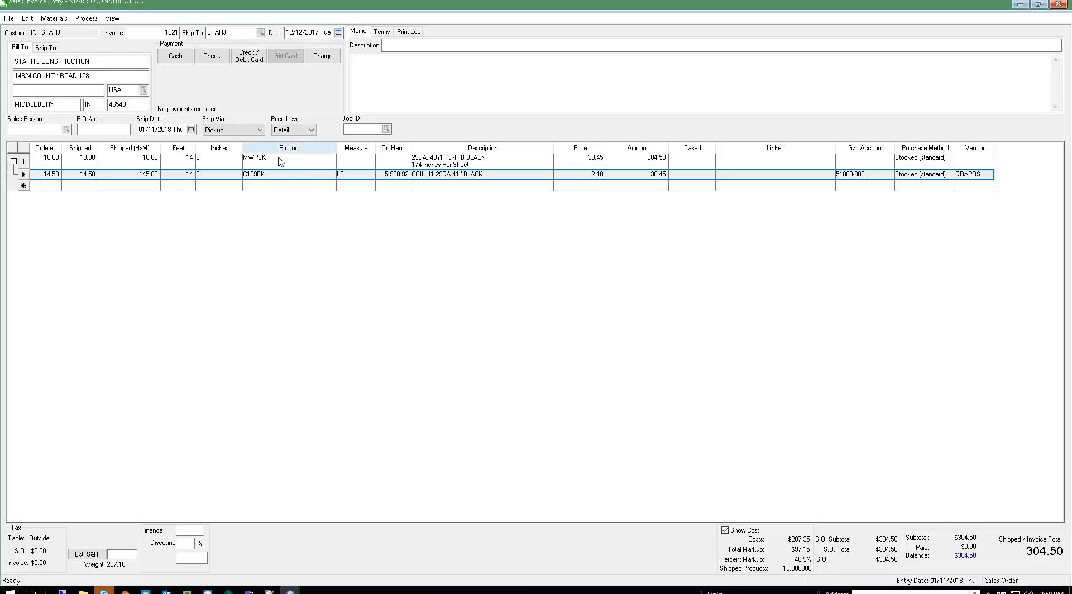
key("Tab")
left_click(295, 273)
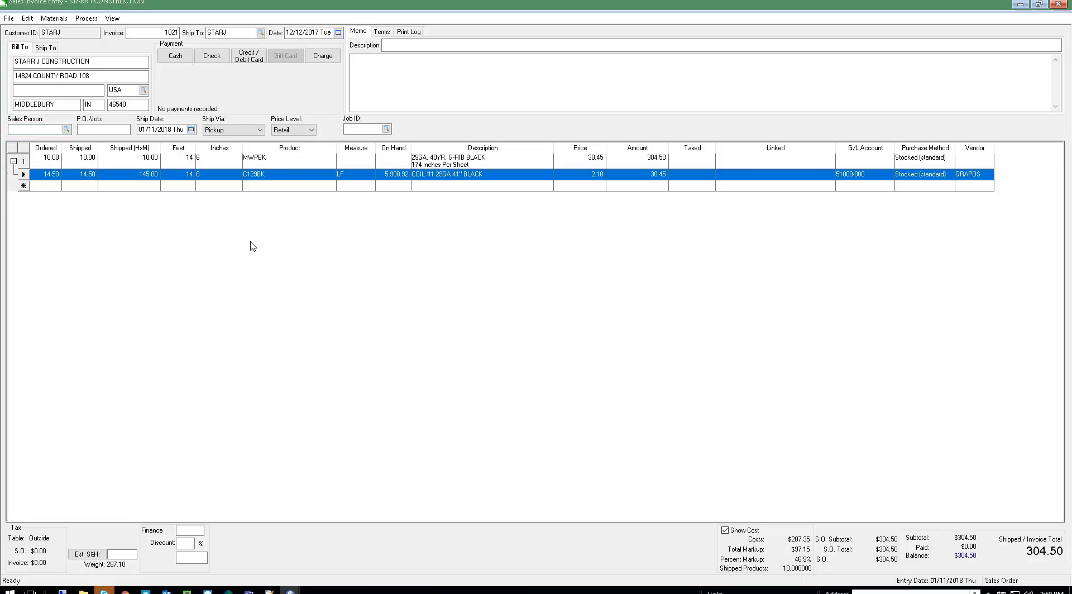
- Save the sales order and assign lot 0GVKKM to the 145 quantity of coil C129BK
left_click(9, 18)
left_click(28, 68)
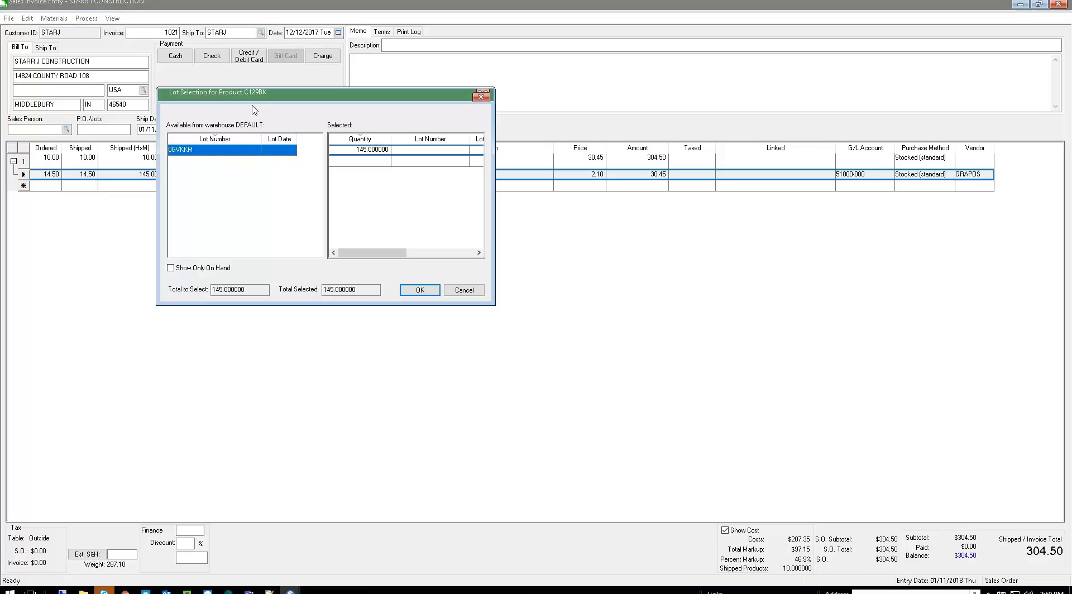
left_click_drag(315, 106, 327, 233)
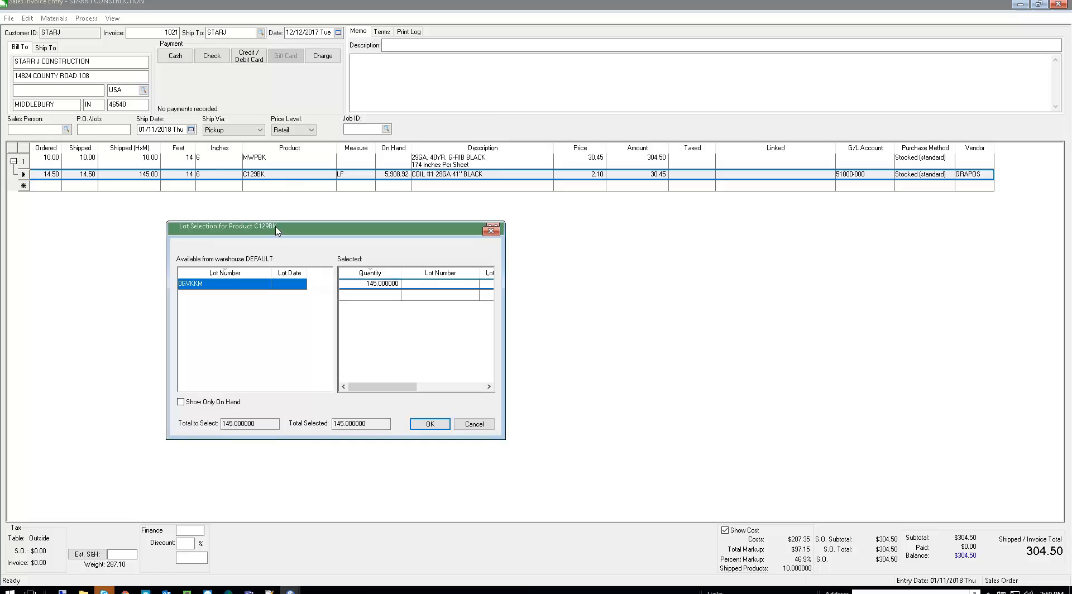
double_click(242, 288)
left_click_drag(504, 358, 854, 357)
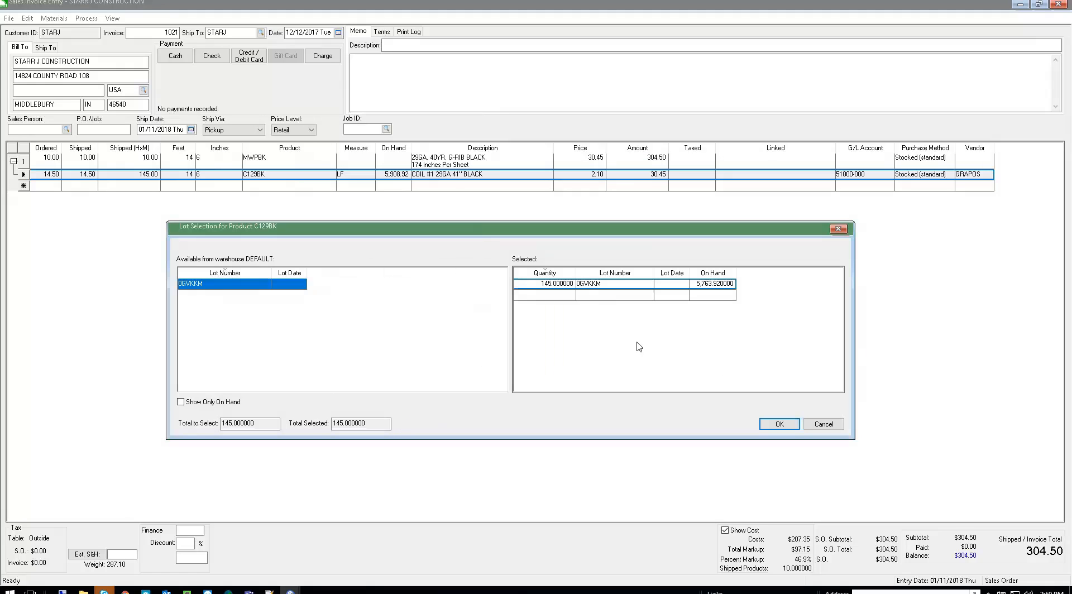
- Show the Received and Shipped columns for the selected lots and accept the lot selection
right_click(677, 278)
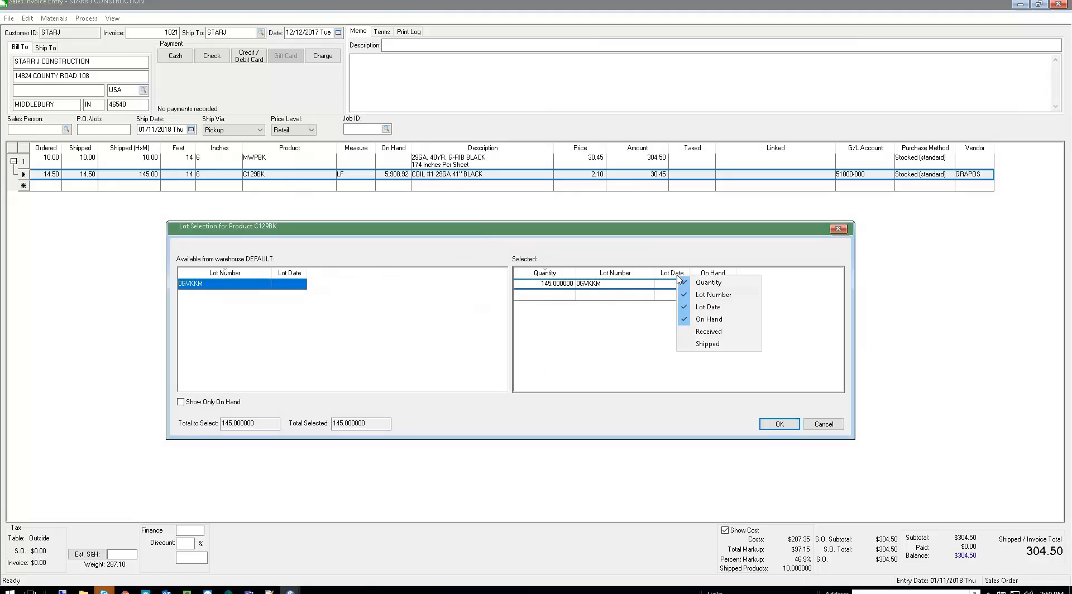
left_click(684, 334)
right_click(683, 275)
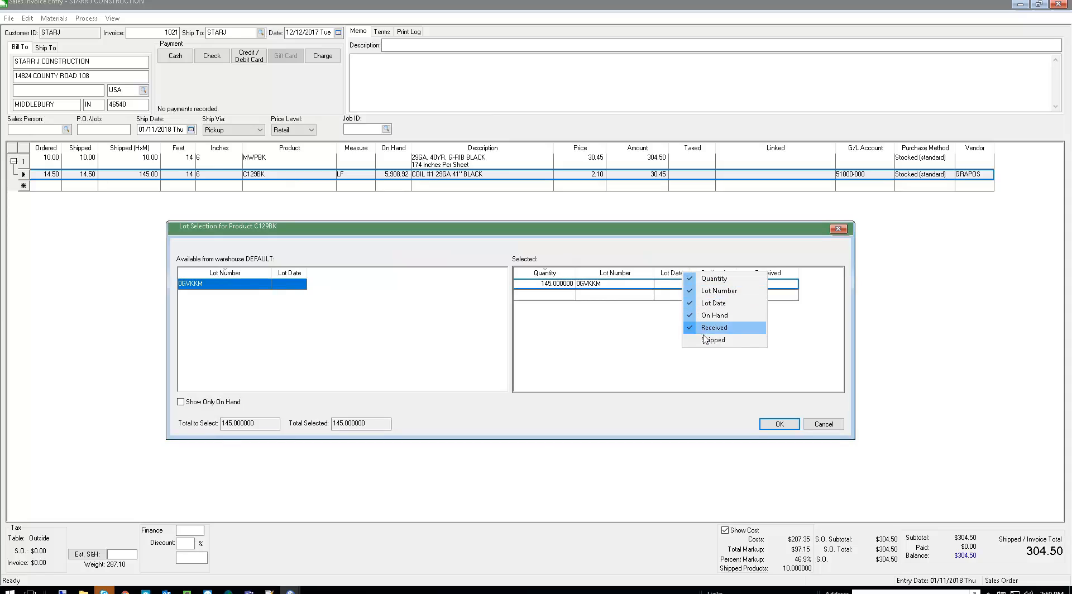
left_click(706, 335)
left_click(637, 352)
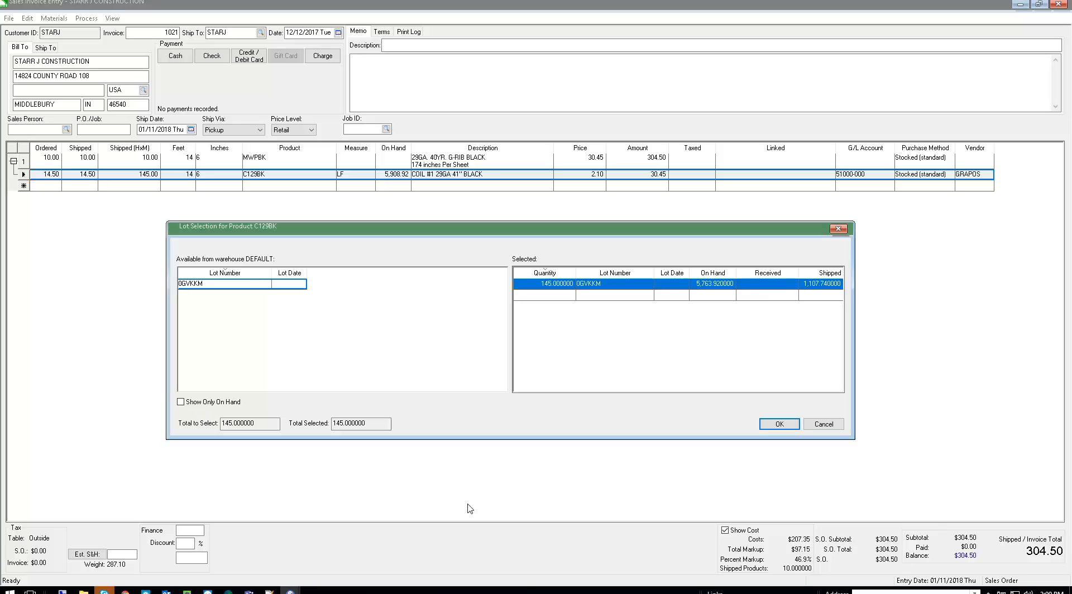
left_click(767, 422)
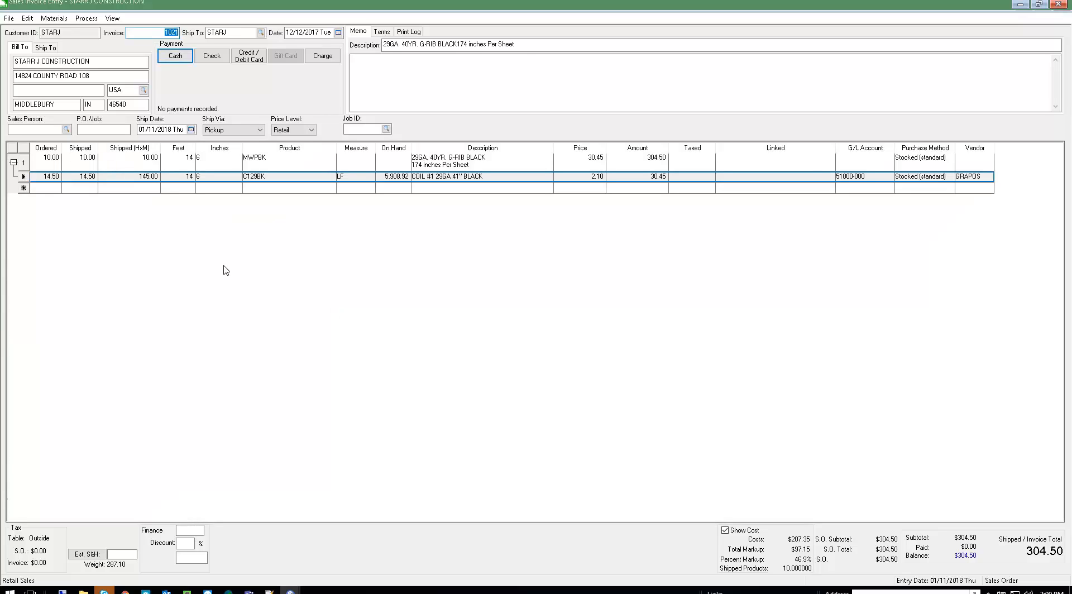
- Preview the order as an Invoice/Sales Order with Linear Measurements, examine the printed lot details, and close the preview and the order
left_click(56, 19)
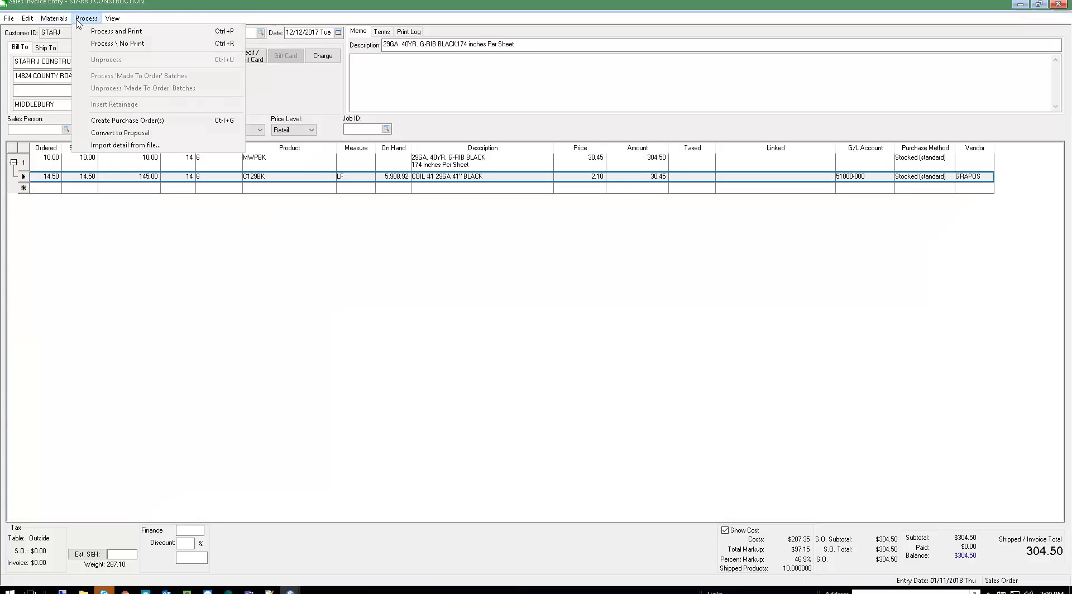
mouse_move(9, 18)
mouse_move(31, 99)
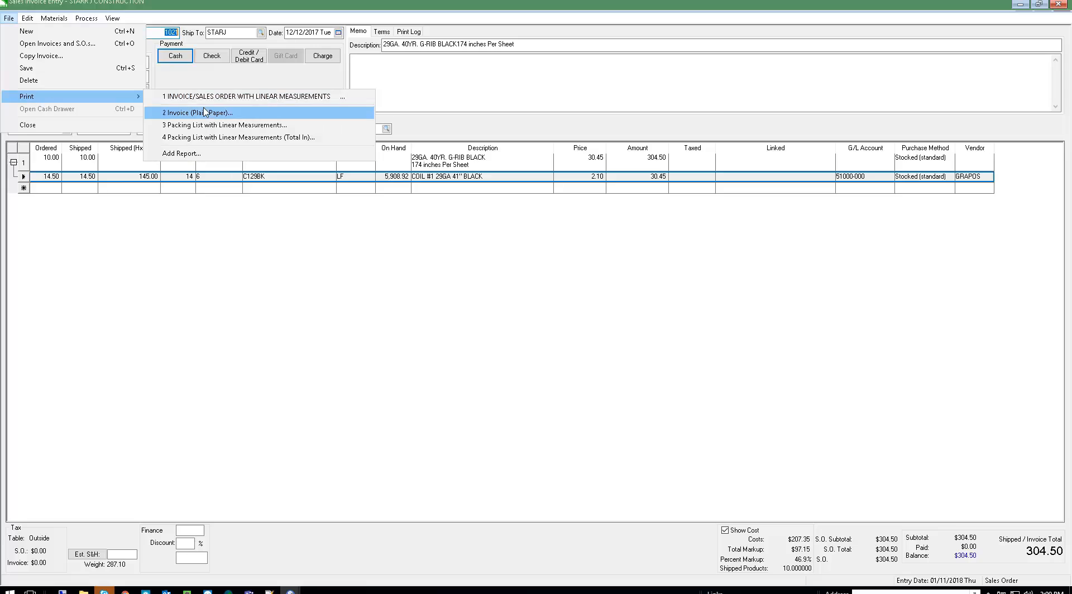
left_click(246, 97)
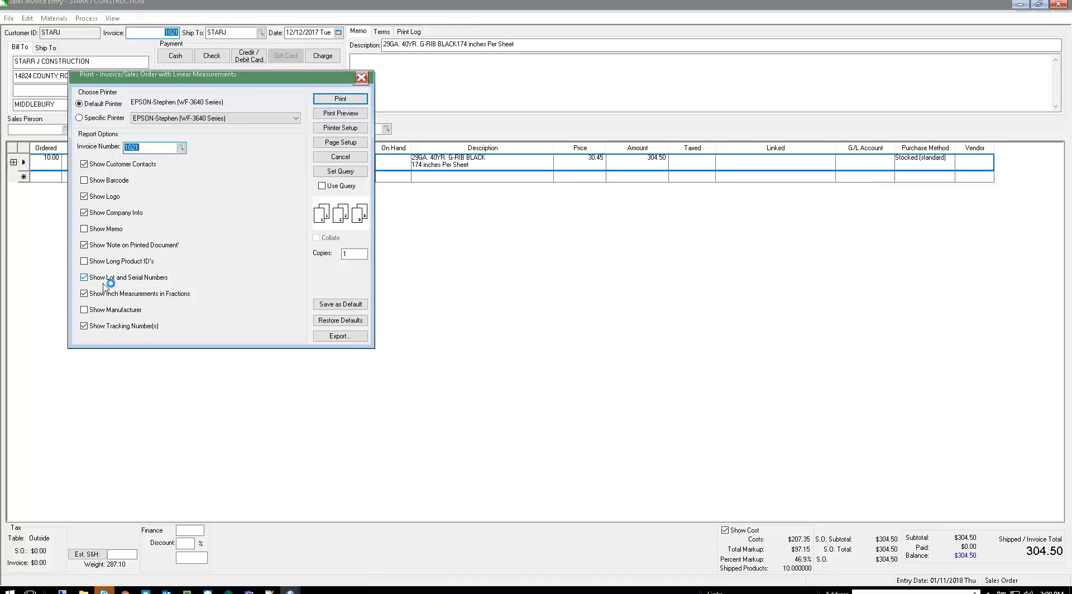
left_click(347, 113)
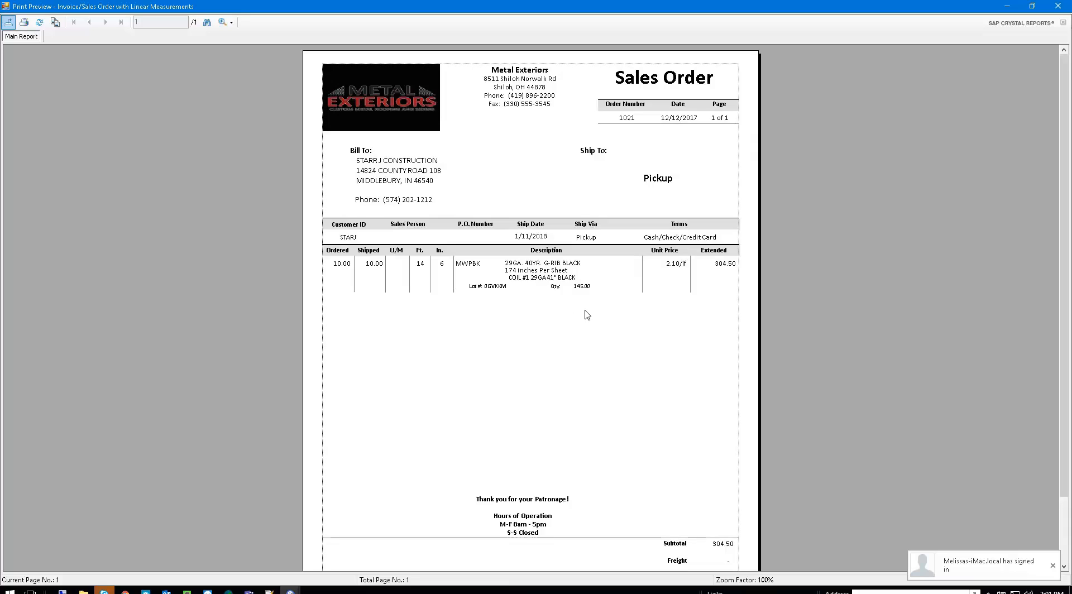
key("Escape")
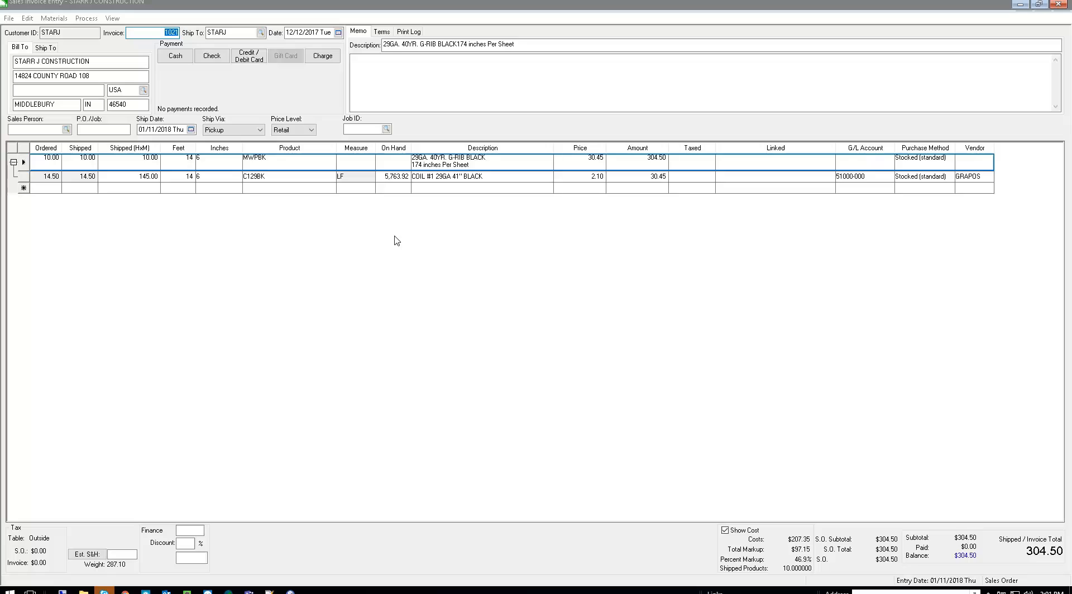
left_click(399, 276)
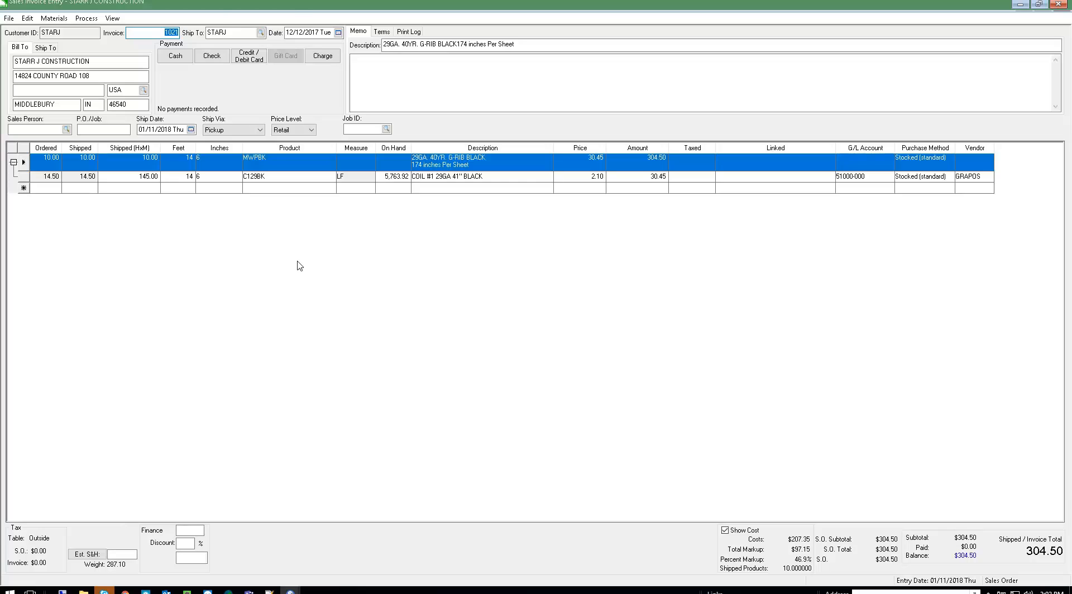
key("Escape")
- Open the print options for the Lot Sales by Customer report from the Lot Tracking reports under Inventory
left_click(765, 275)
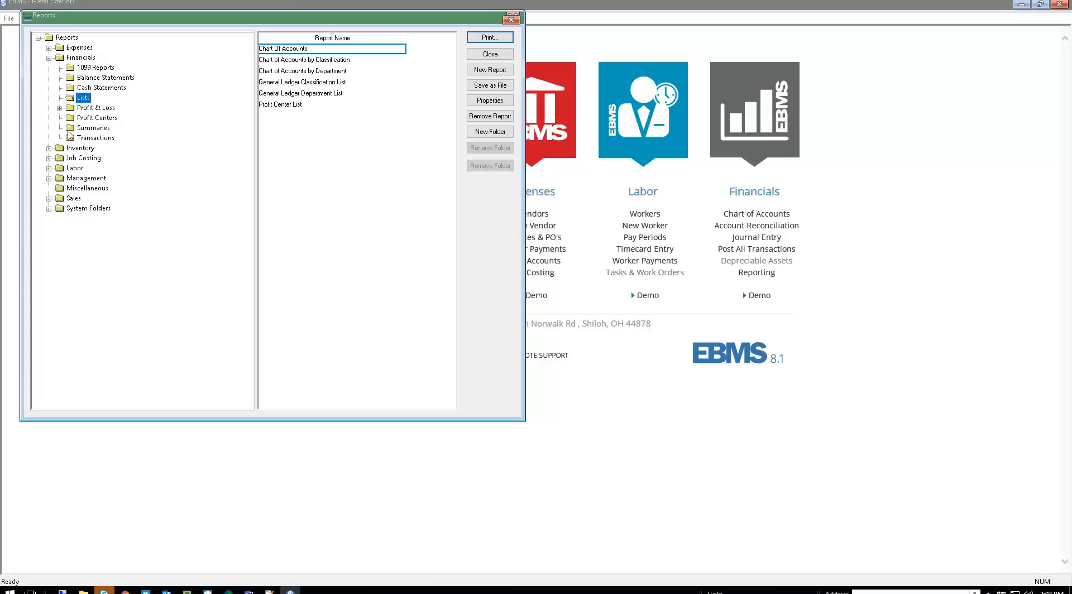
left_click(49, 58)
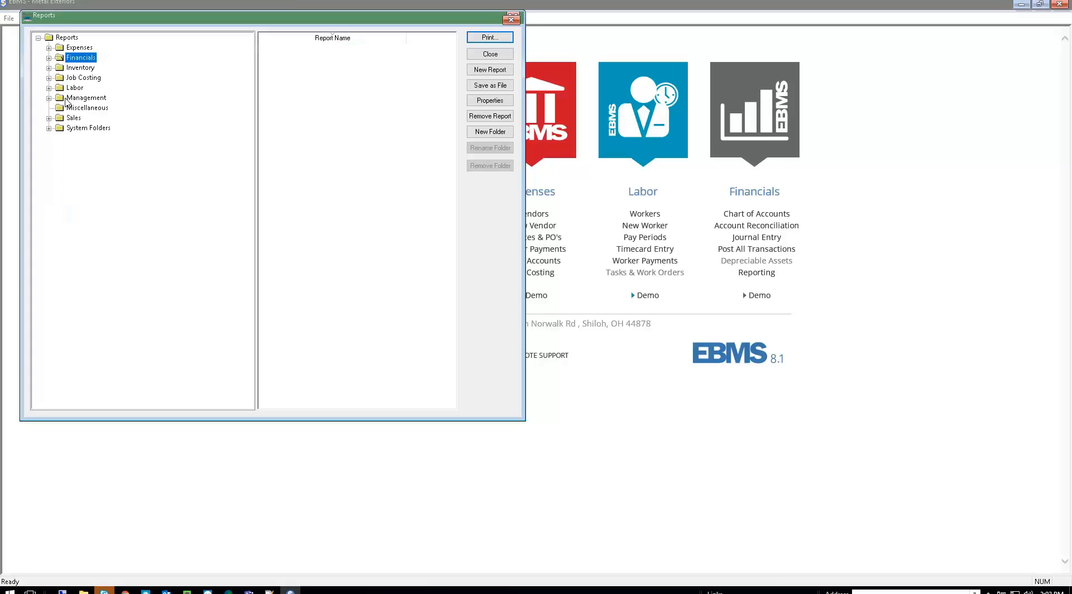
left_click(49, 68)
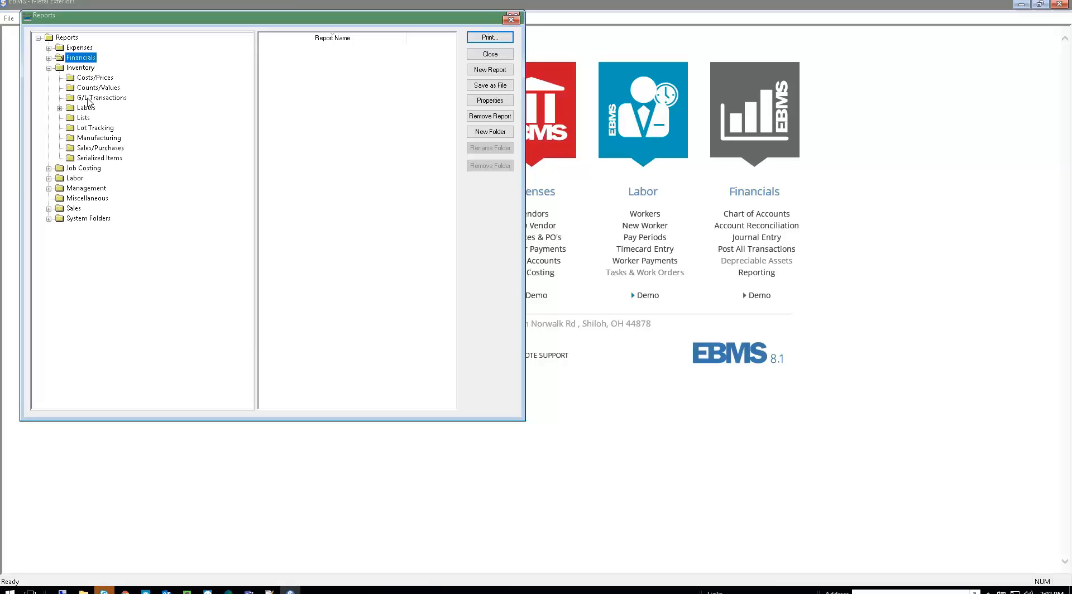
left_click(101, 129)
left_click(309, 49)
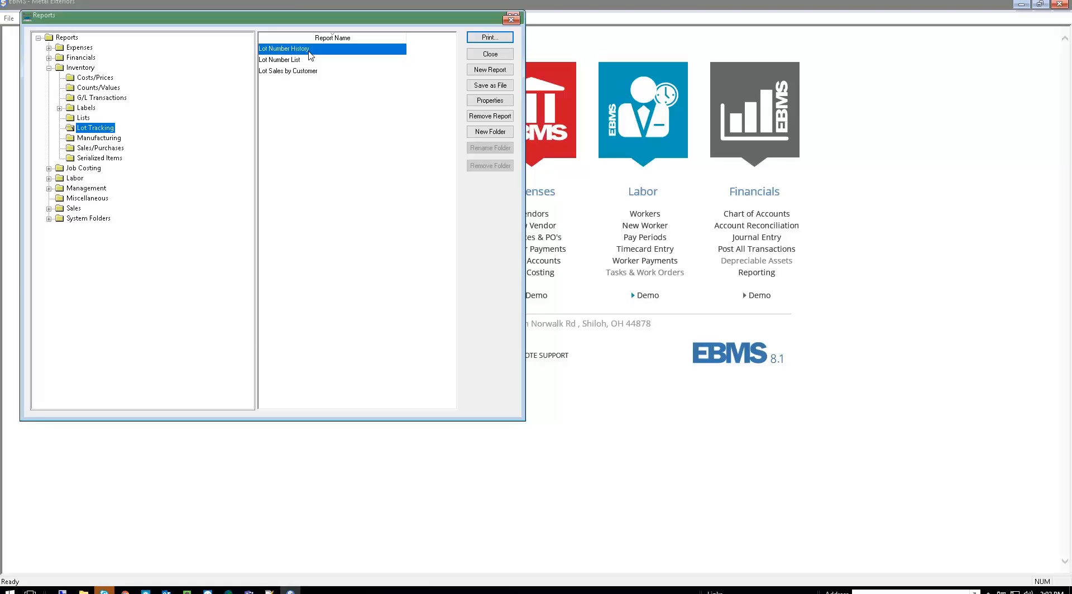
left_click(296, 59)
left_click(300, 72)
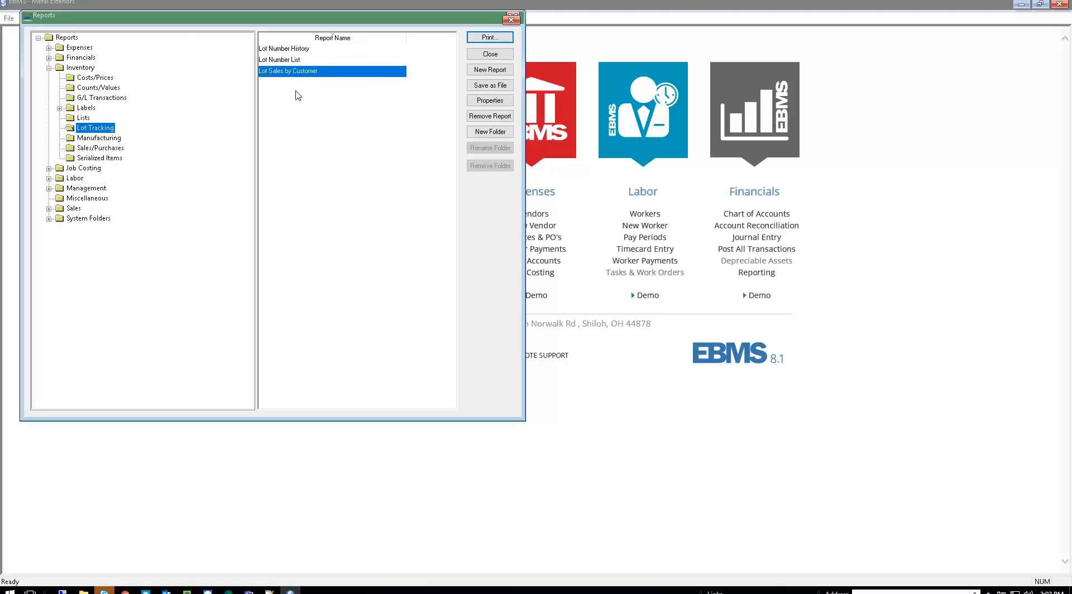
key("Return")
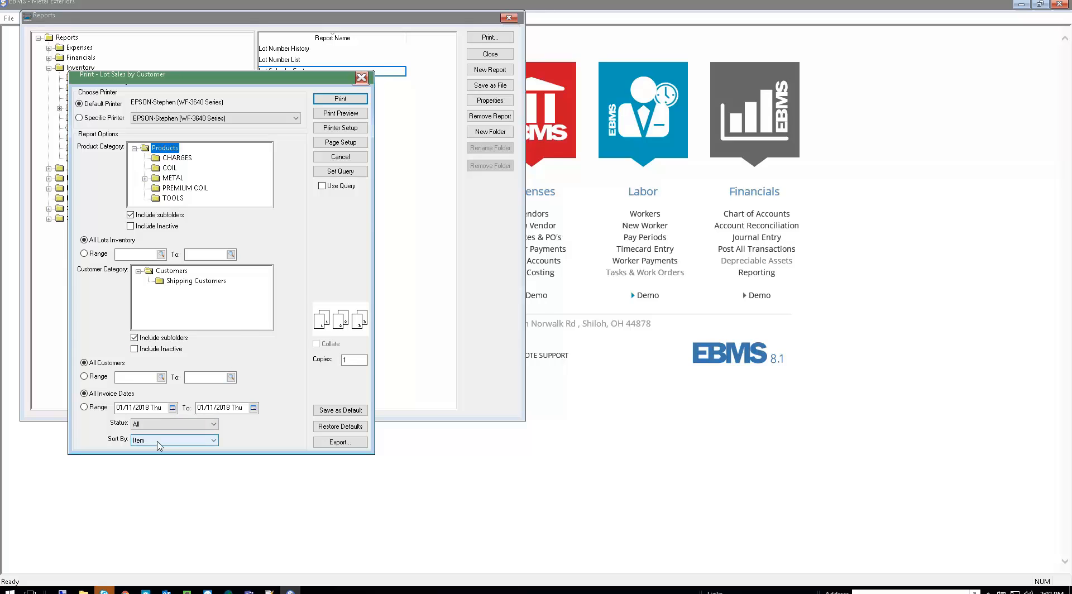
- Preview the Lot Sales by Customer report with status All, examine the lots sold, and close the report and the report list
left_click(176, 425)
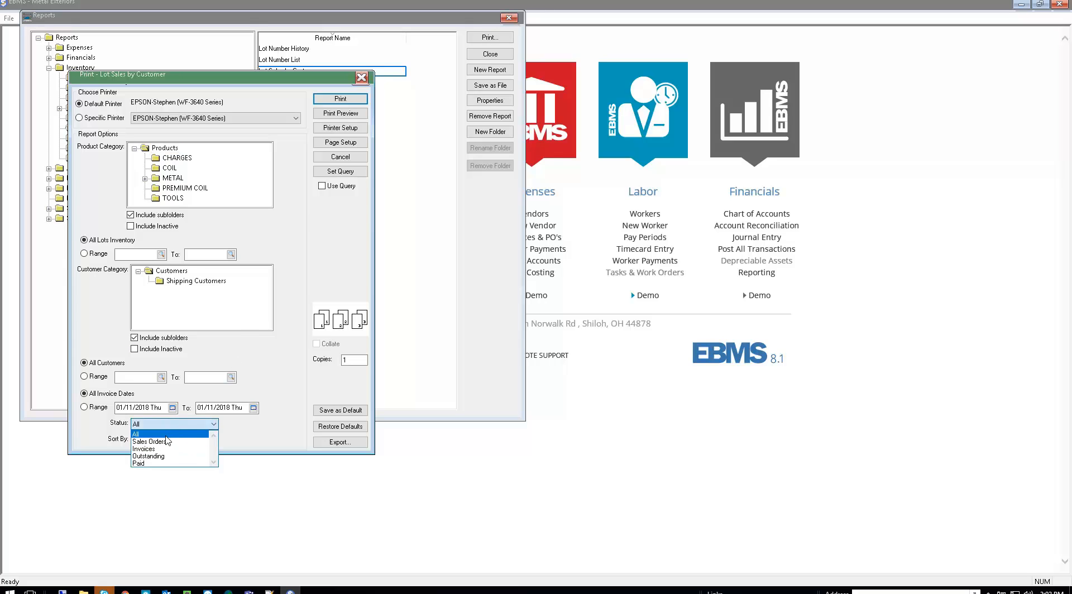
left_click(166, 437)
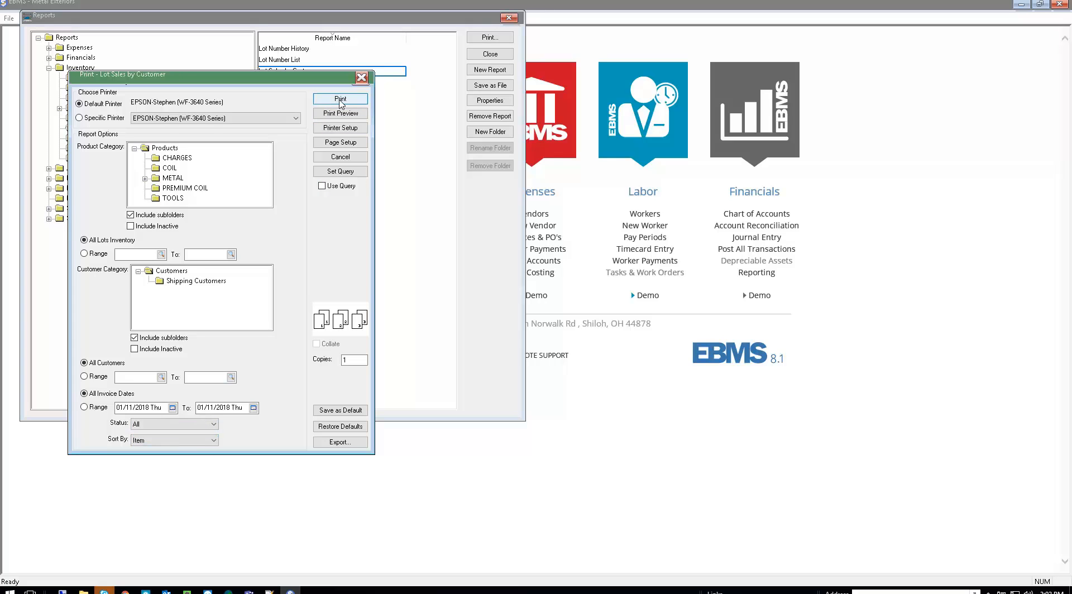
left_click(335, 116)
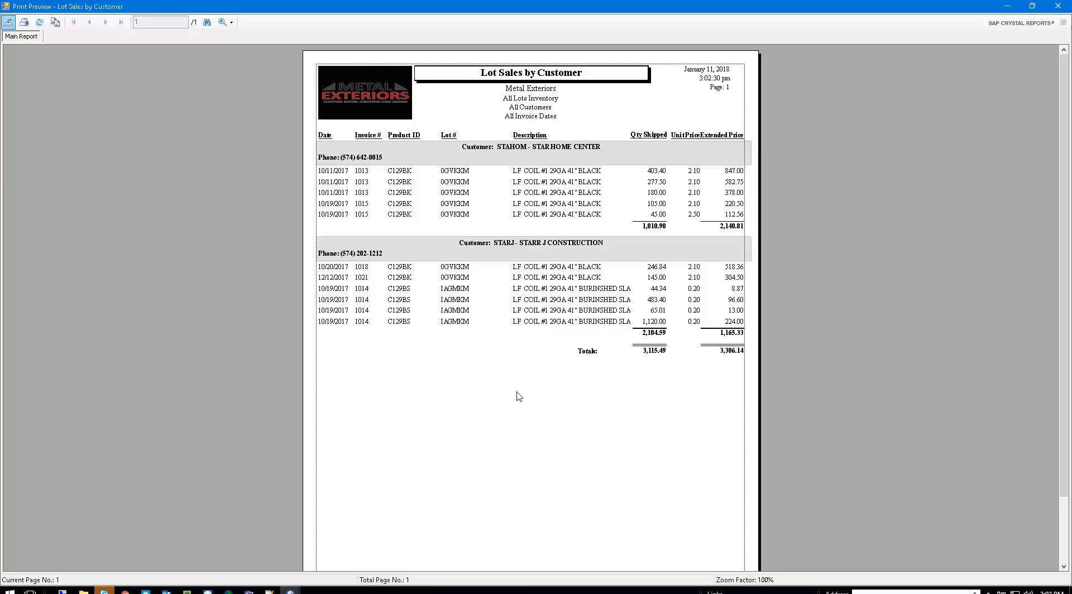
key("Escape")
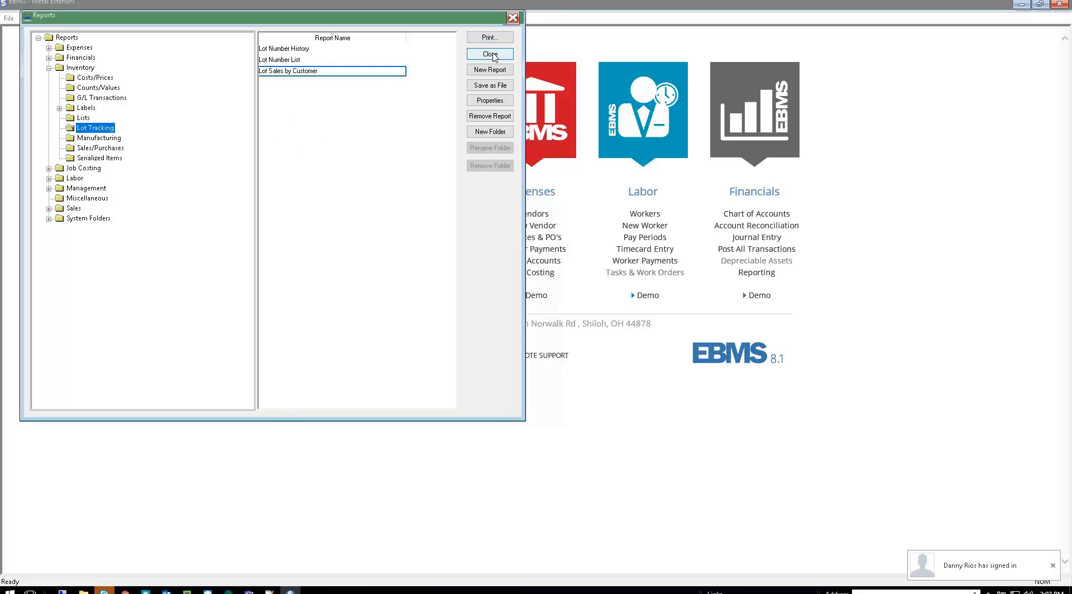
left_click(491, 54)
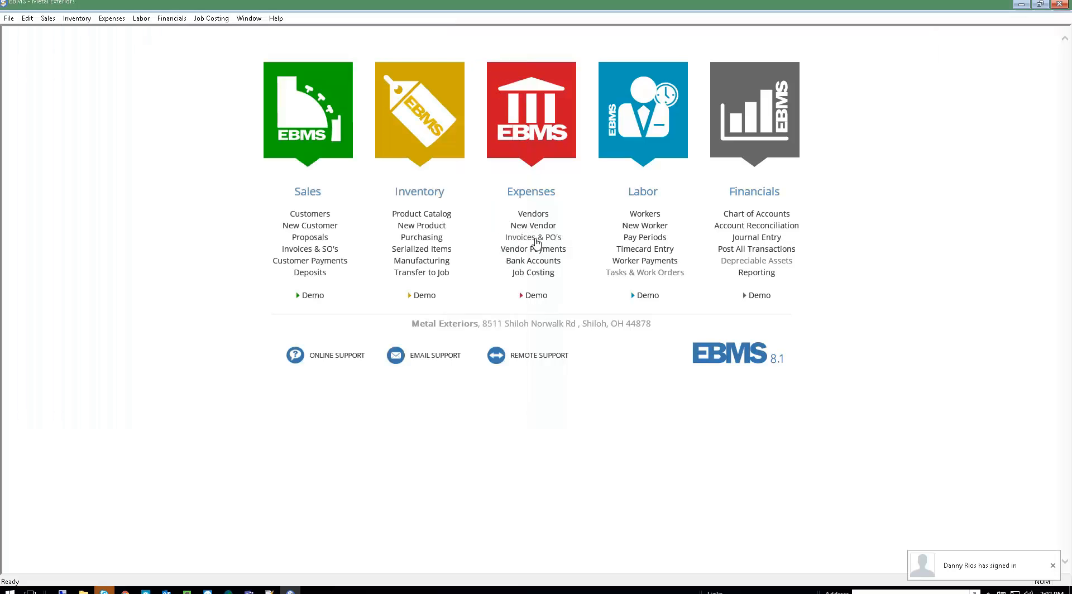
- Open the vendor invoice recorded in the purchasing information of coil C129BK
left_click(436, 261)
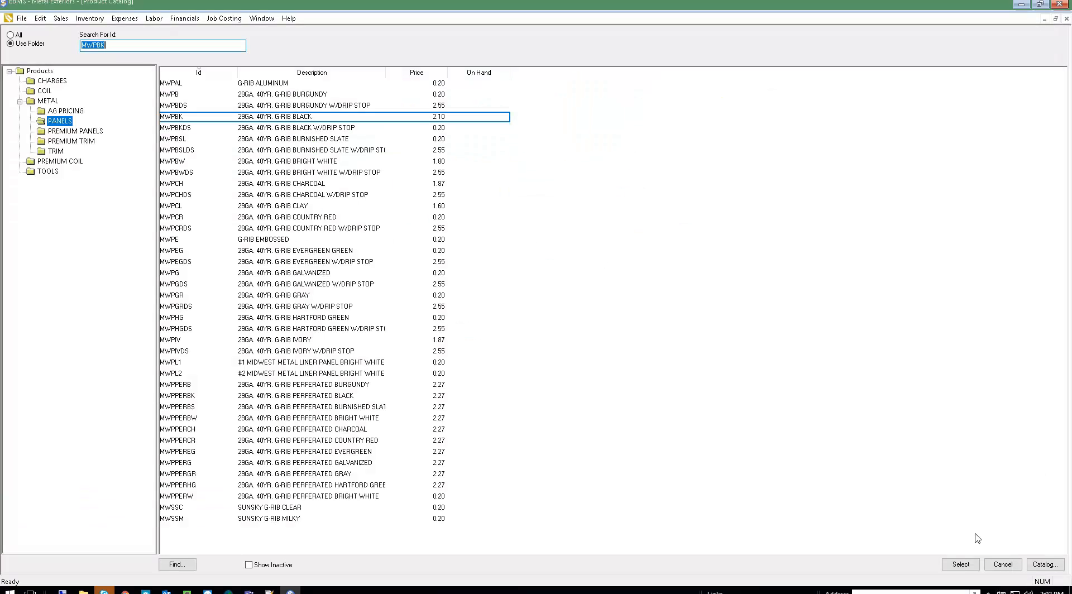
left_click(41, 91)
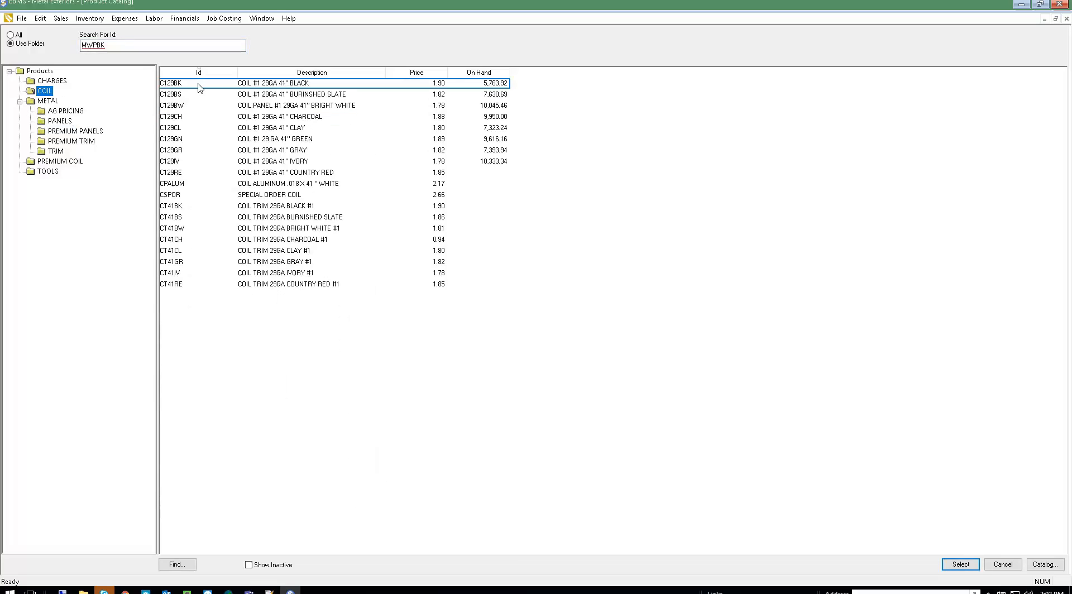
left_click(270, 84)
double_click(270, 84)
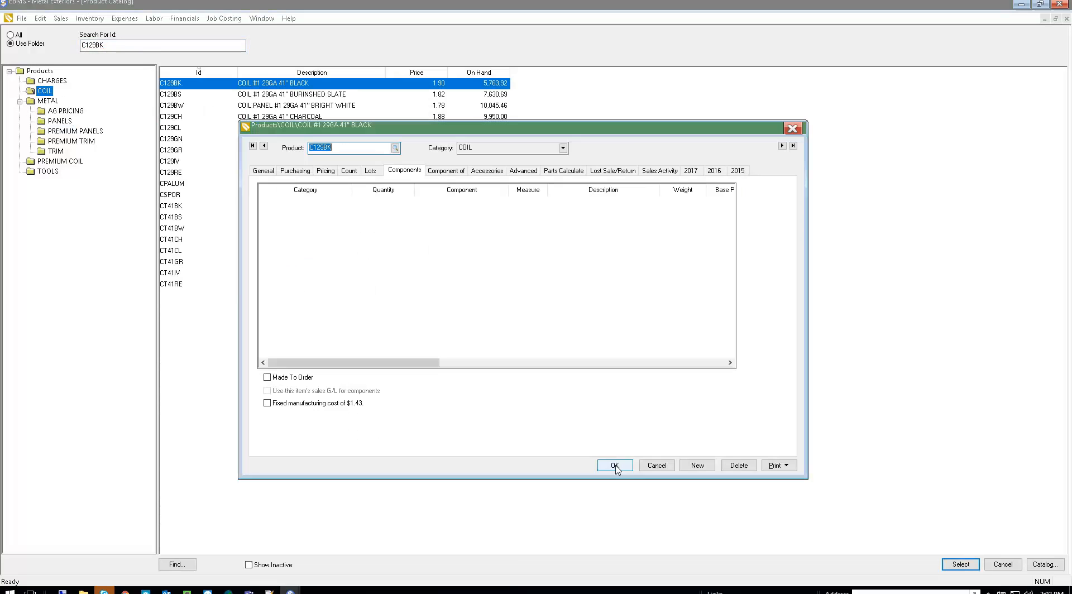
left_click(294, 170)
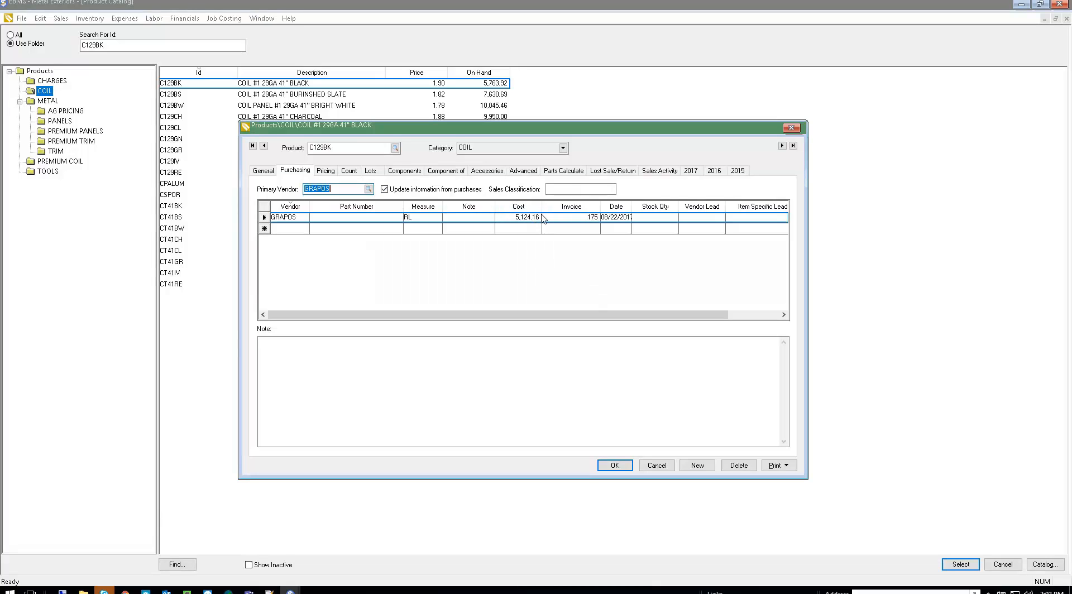
right_click(569, 219)
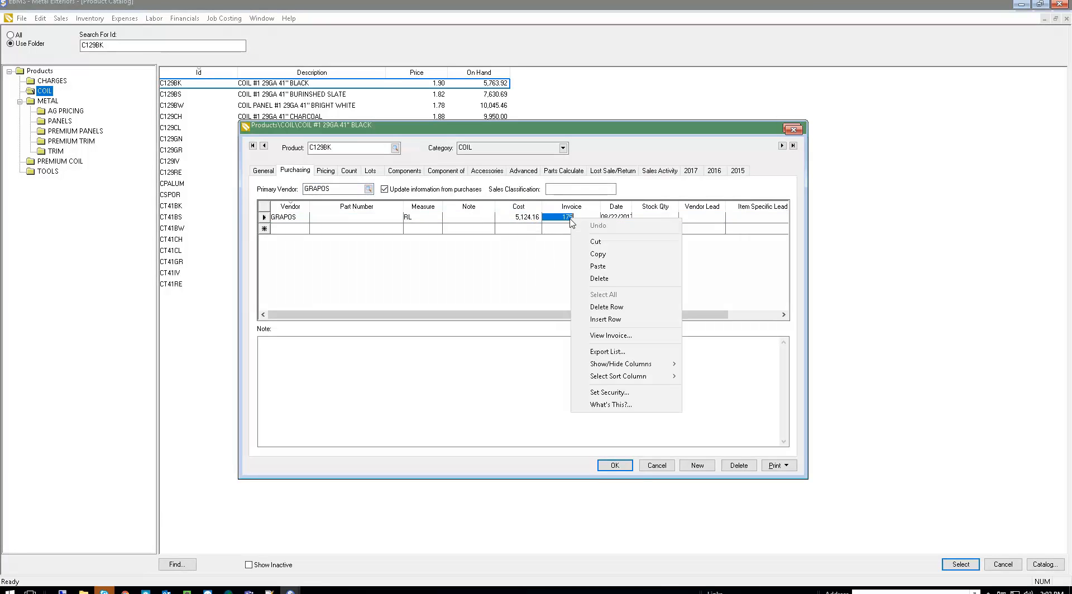
left_click(609, 335)
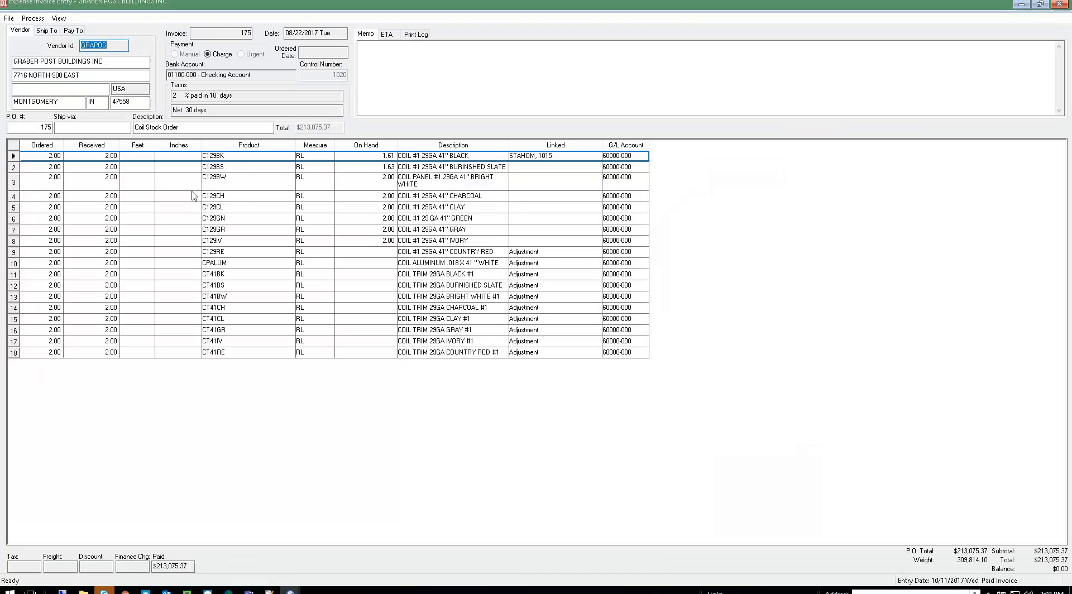
- Examine the lots of the C129BK line on the vendor invoice, and close the invoice and the product record
right_click(244, 163)
left_click(298, 254)
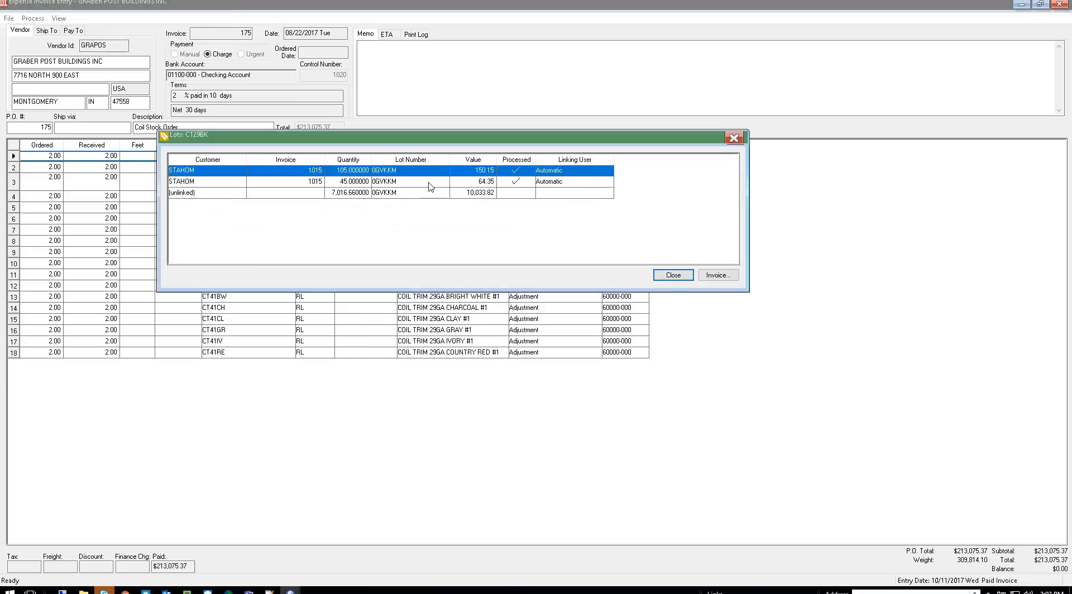
key("Escape")
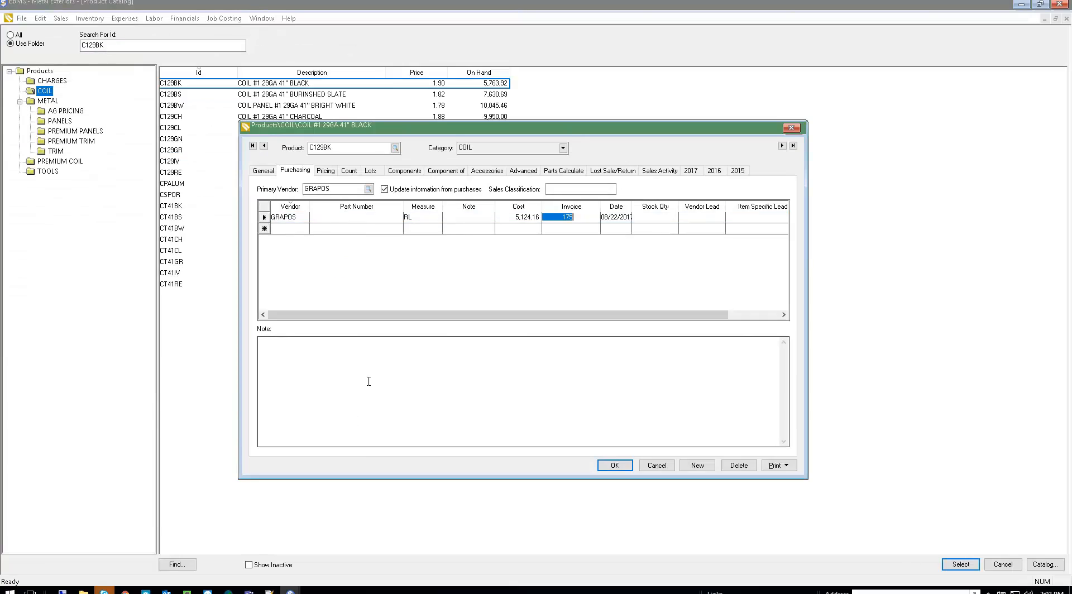
key("Escape")
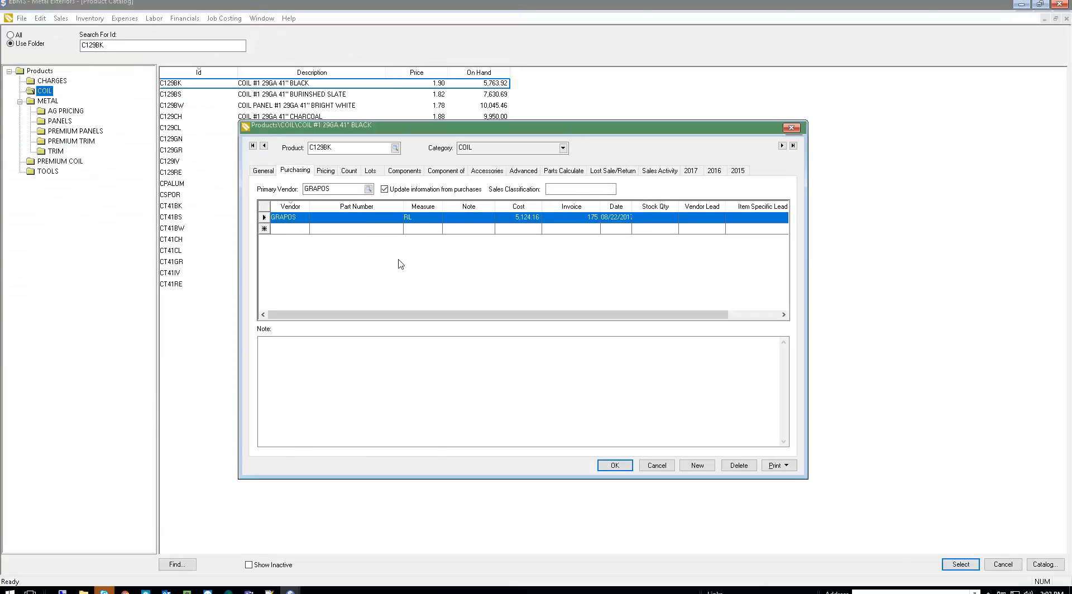
key("Escape")
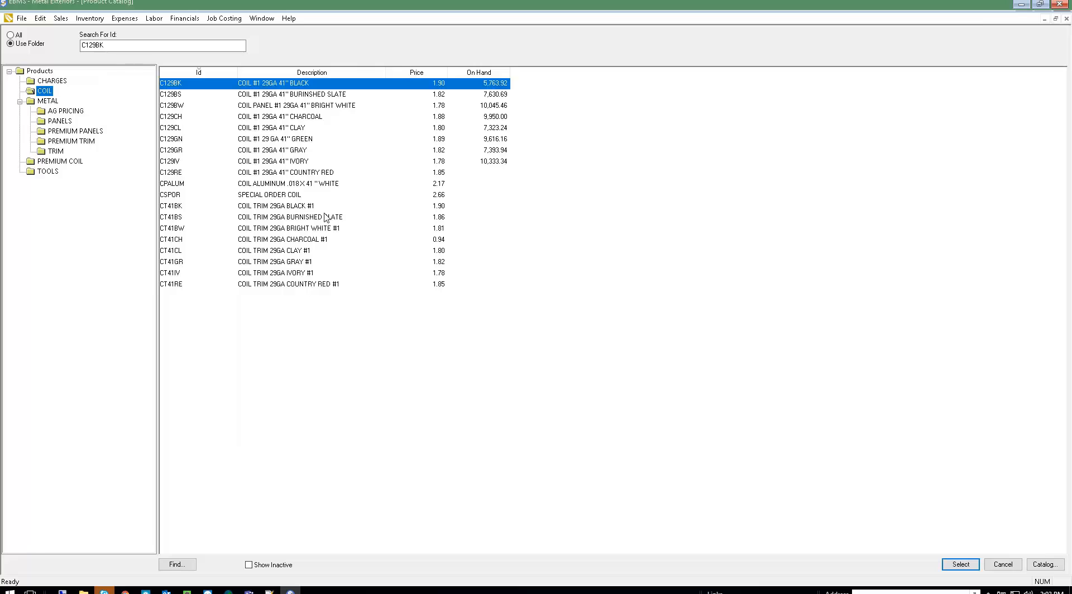
left_click(296, 198)
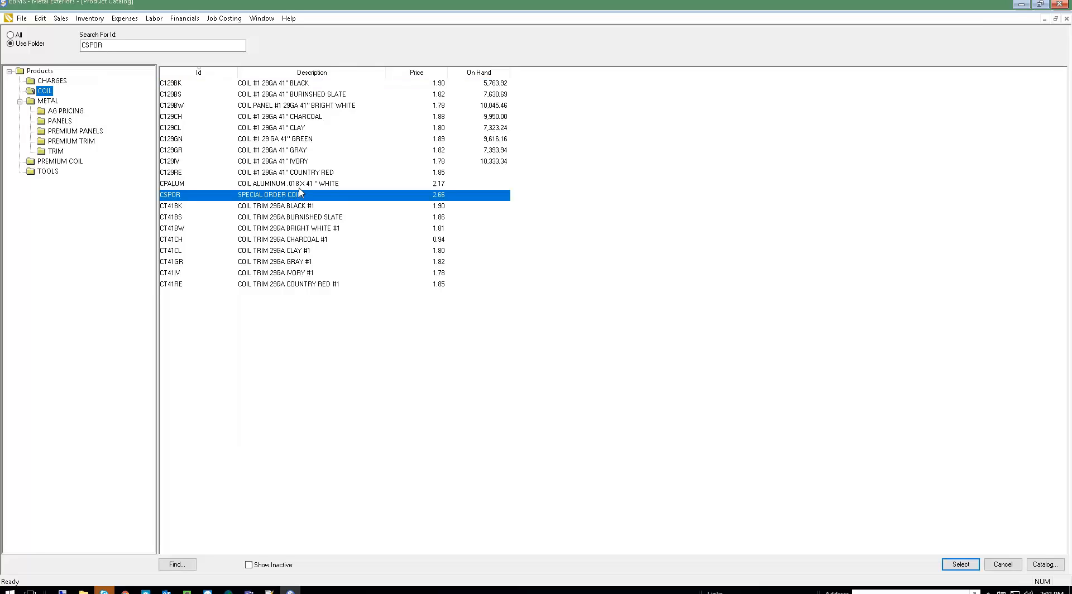
left_click(305, 184)
left_click(304, 140)
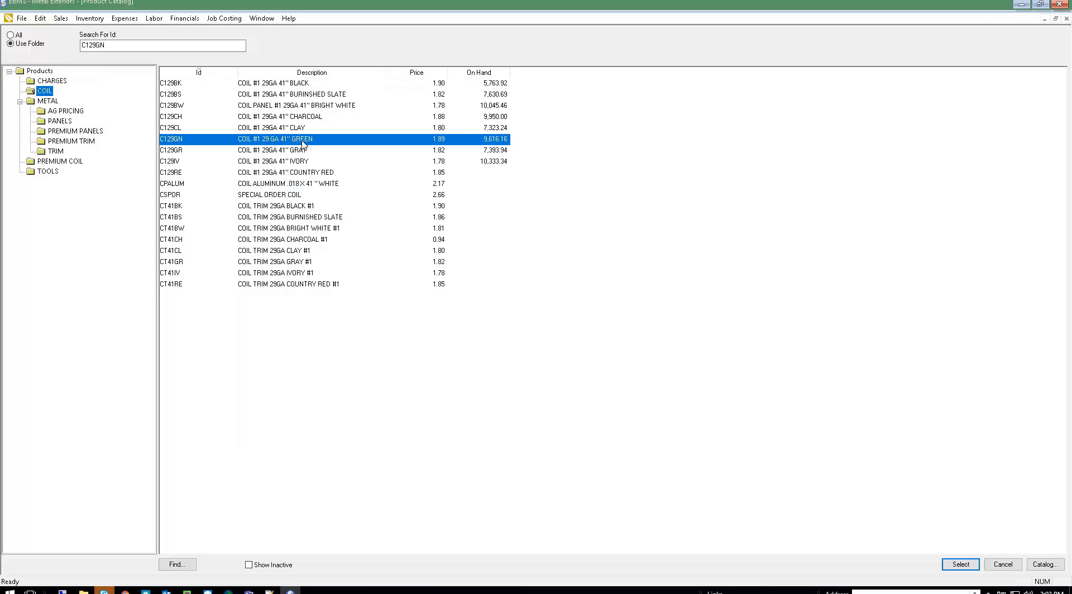